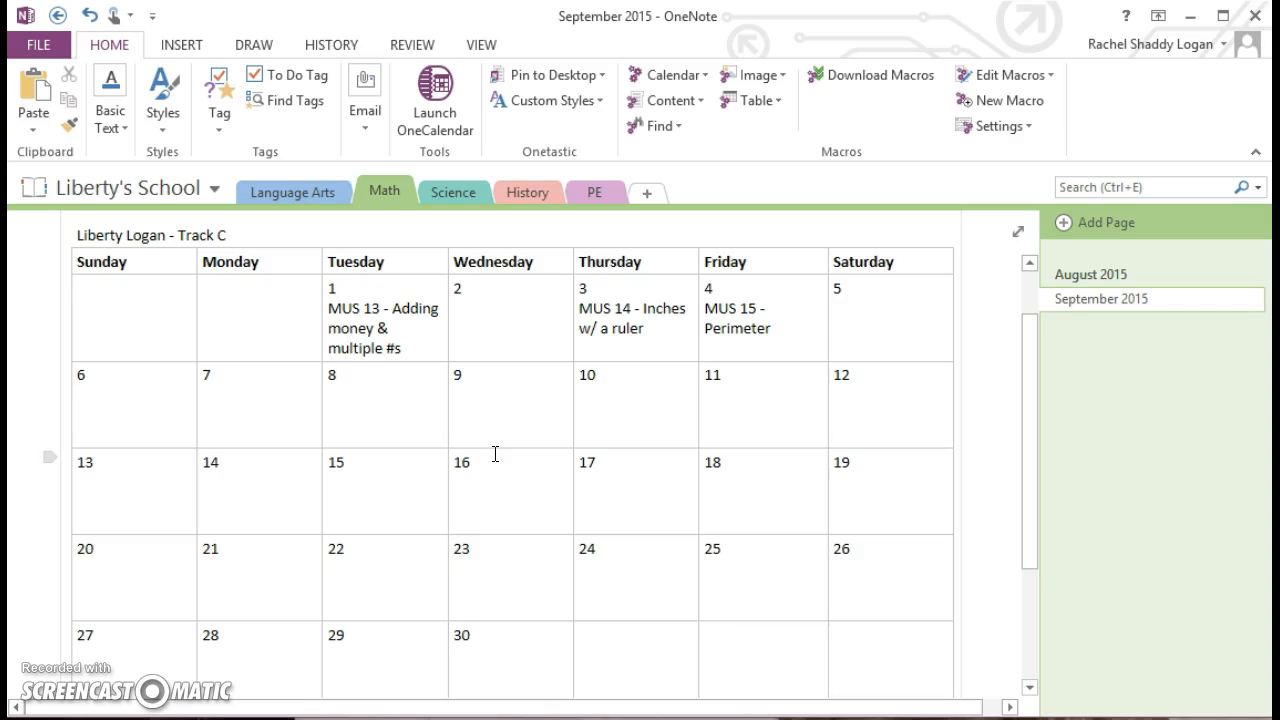
- Scroll up to the September 2015 page title and show the Insert ribbon commands
{"action": "scroll", "coordinate": [495, 454], "scroll_direction": "up", "scroll_amount": 1}
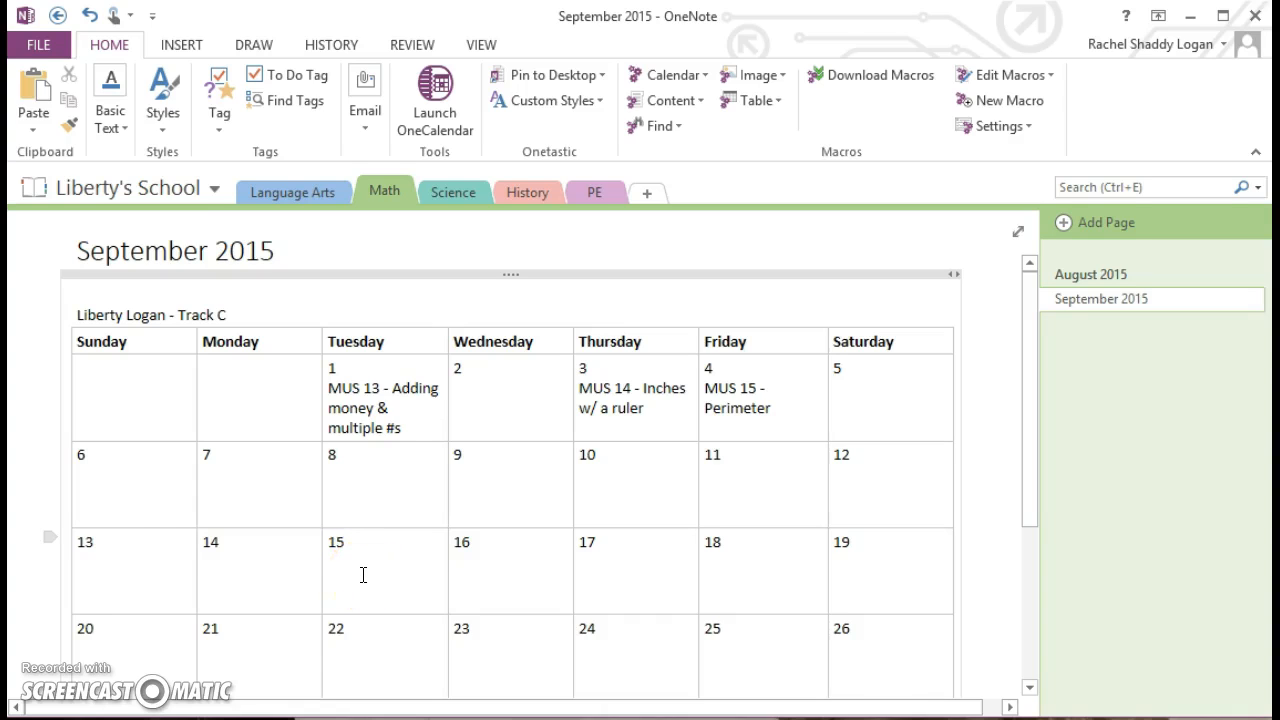
{"action": "left_click", "coordinate": [181, 46]}
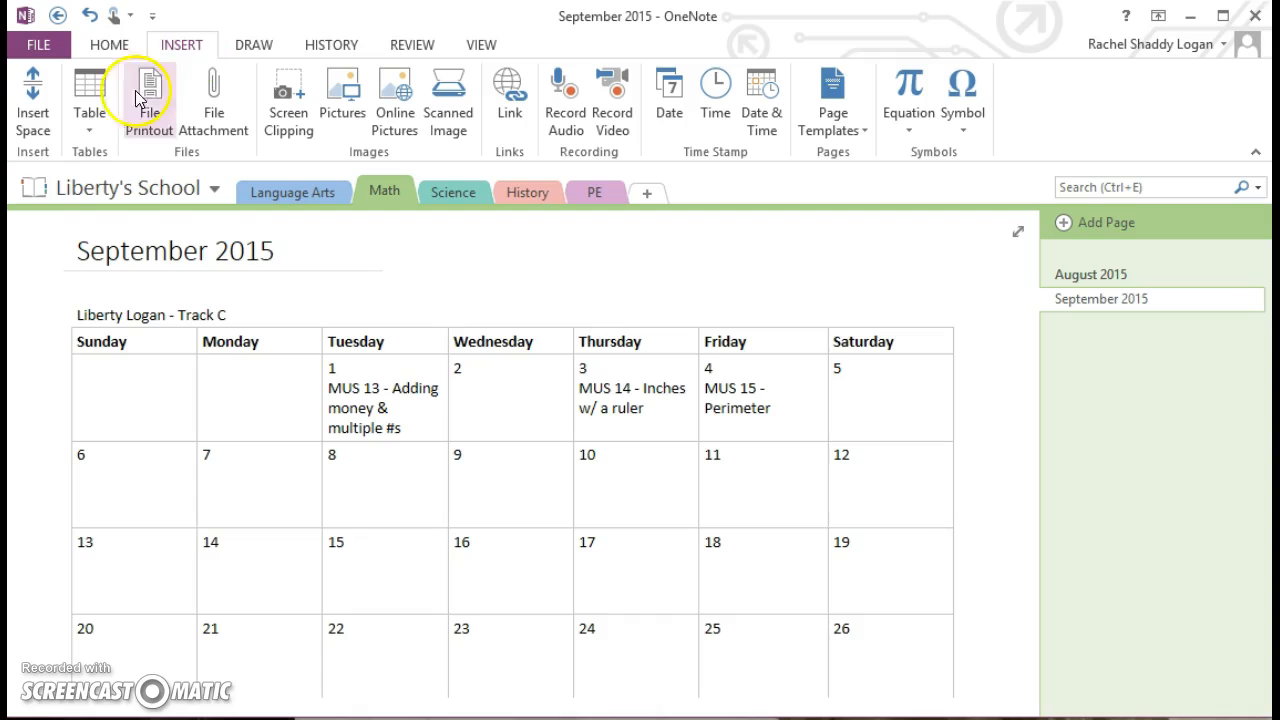
- Dismiss the Table grid without inserting a table and return to the Home ribbon
{"action": "left_click", "coordinate": [90, 125]}
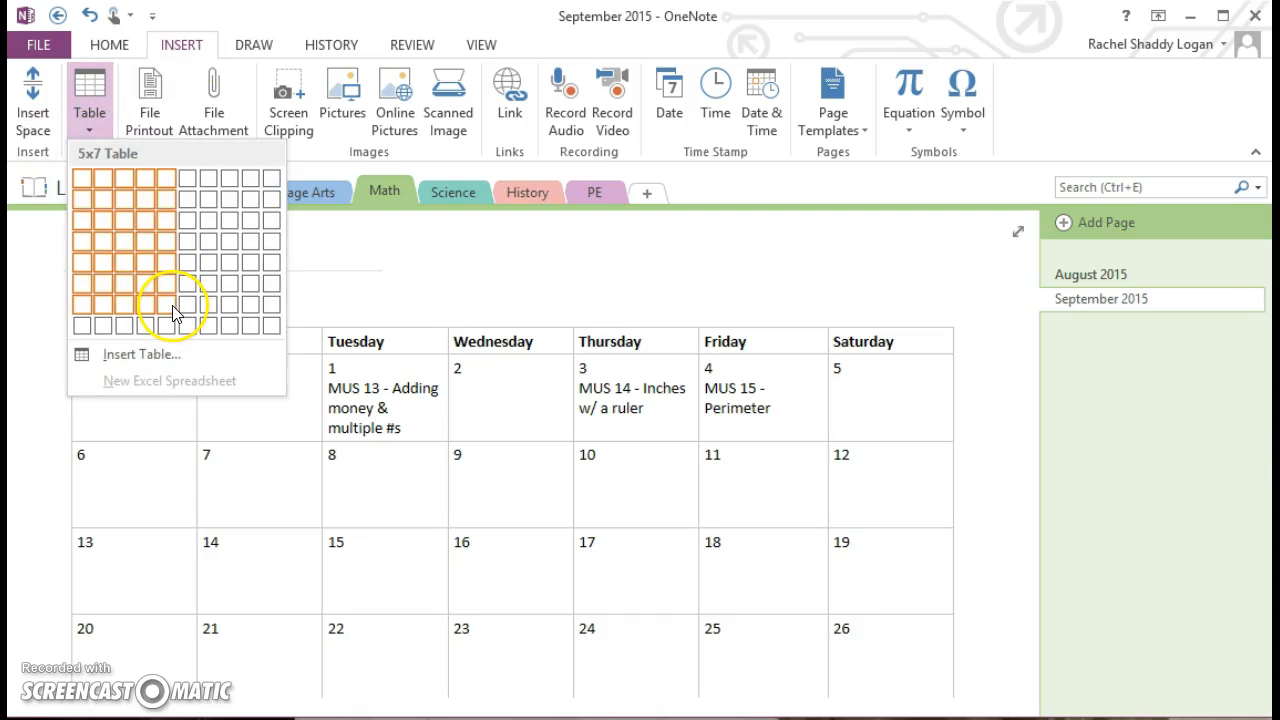
{"action": "left_click", "coordinate": [92, 110]}
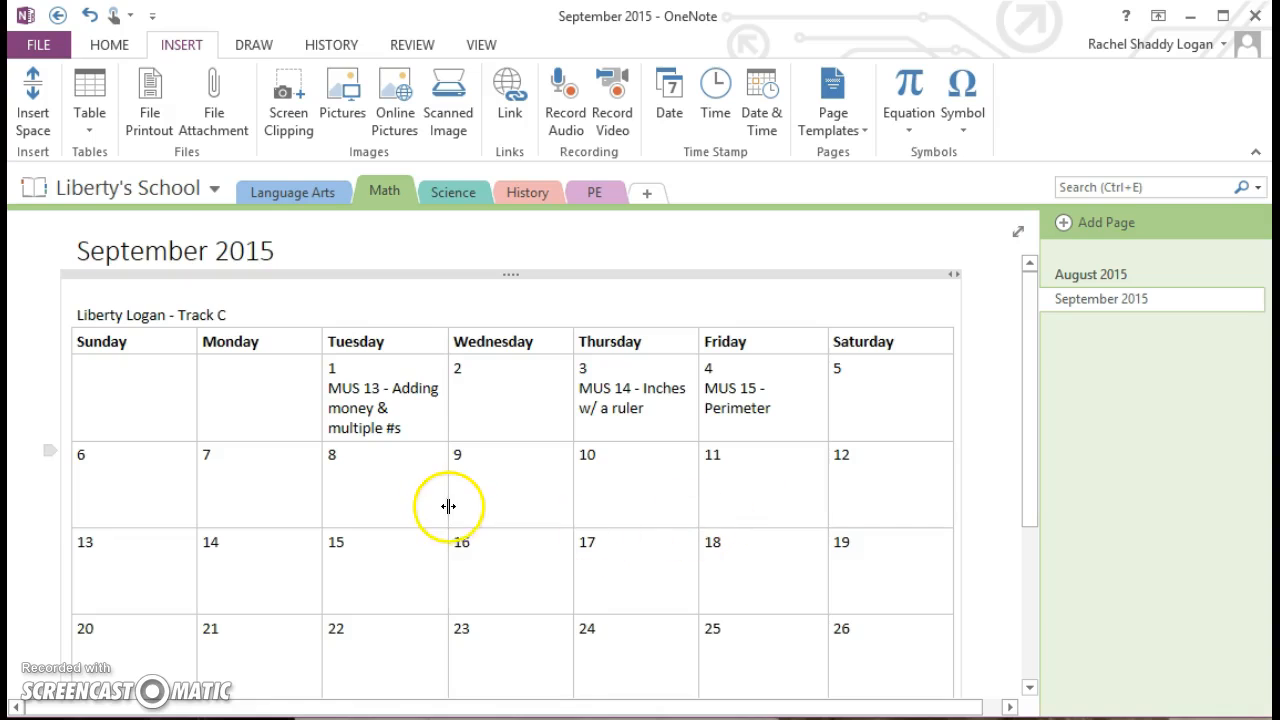
{"action": "scroll", "coordinate": [443, 506], "scroll_direction": "down", "scroll_amount": 2}
{"action": "scroll", "coordinate": [491, 581], "scroll_direction": "up", "scroll_amount": 2}
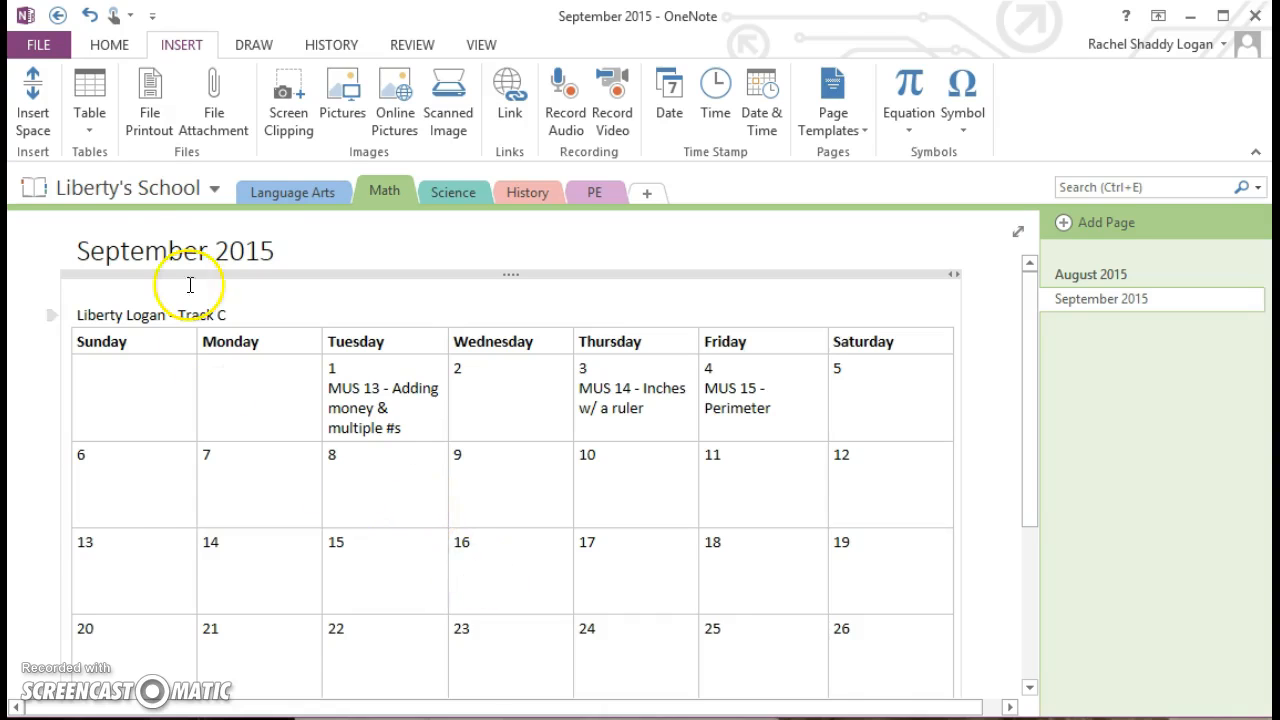
{"action": "left_click", "coordinate": [109, 45]}
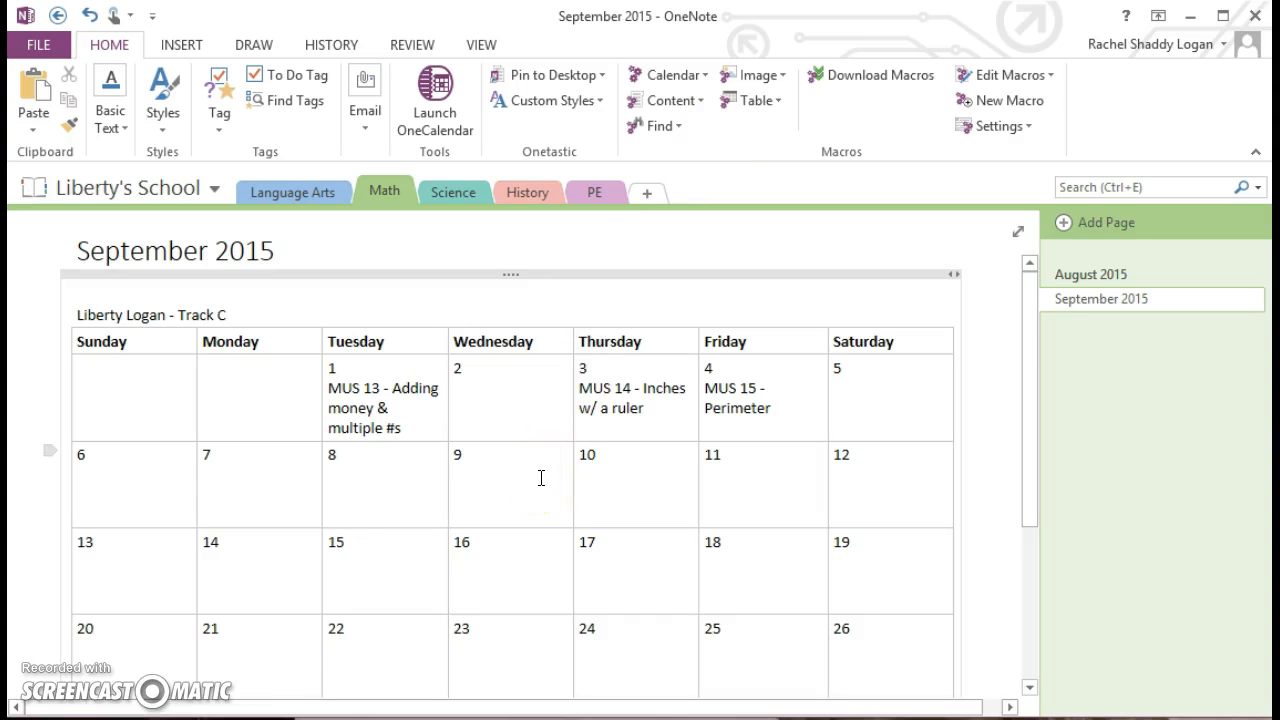
- Retitle My Notebook's First Test Page to 'September 2015' and delete its date stamp
{"action": "left_click", "coordinate": [95, 188]}
{"action": "left_click", "coordinate": [100, 290]}
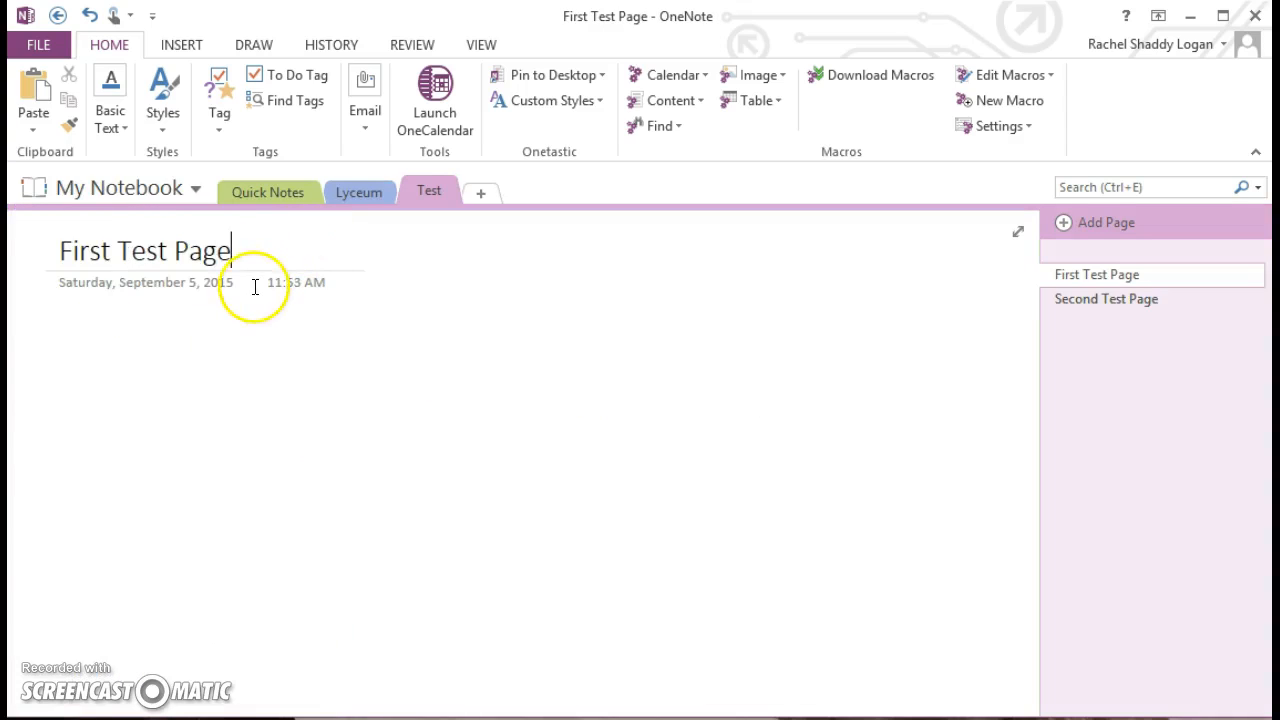
{"action": "triple_click", "coordinate": [157, 251]}
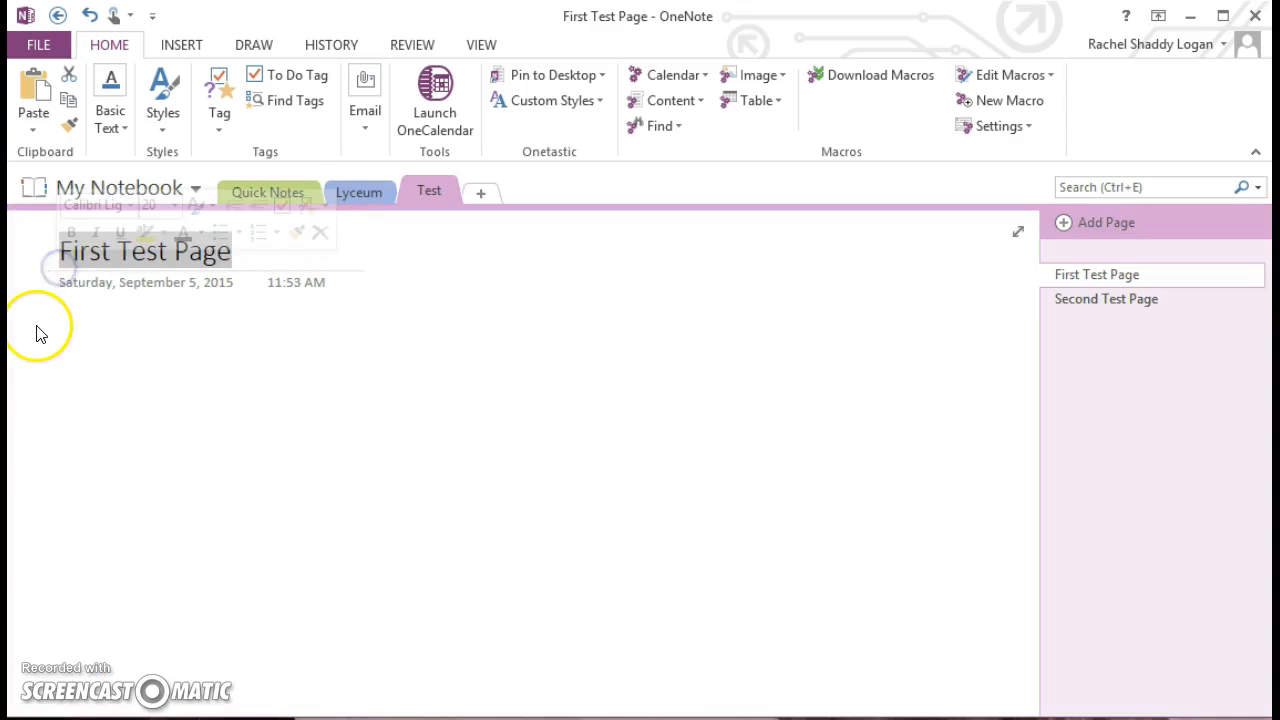
{"action": "type", "text": "Septe"}
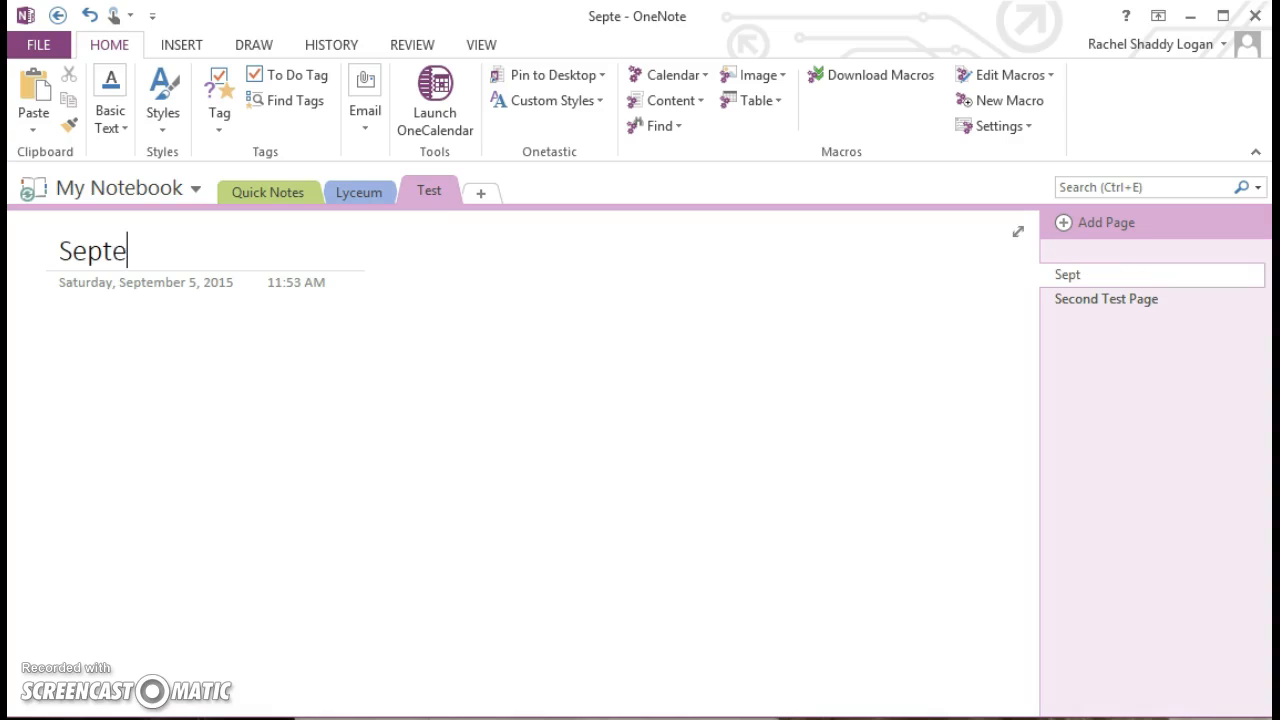
{"action": "type", "text": "mber 2015"}
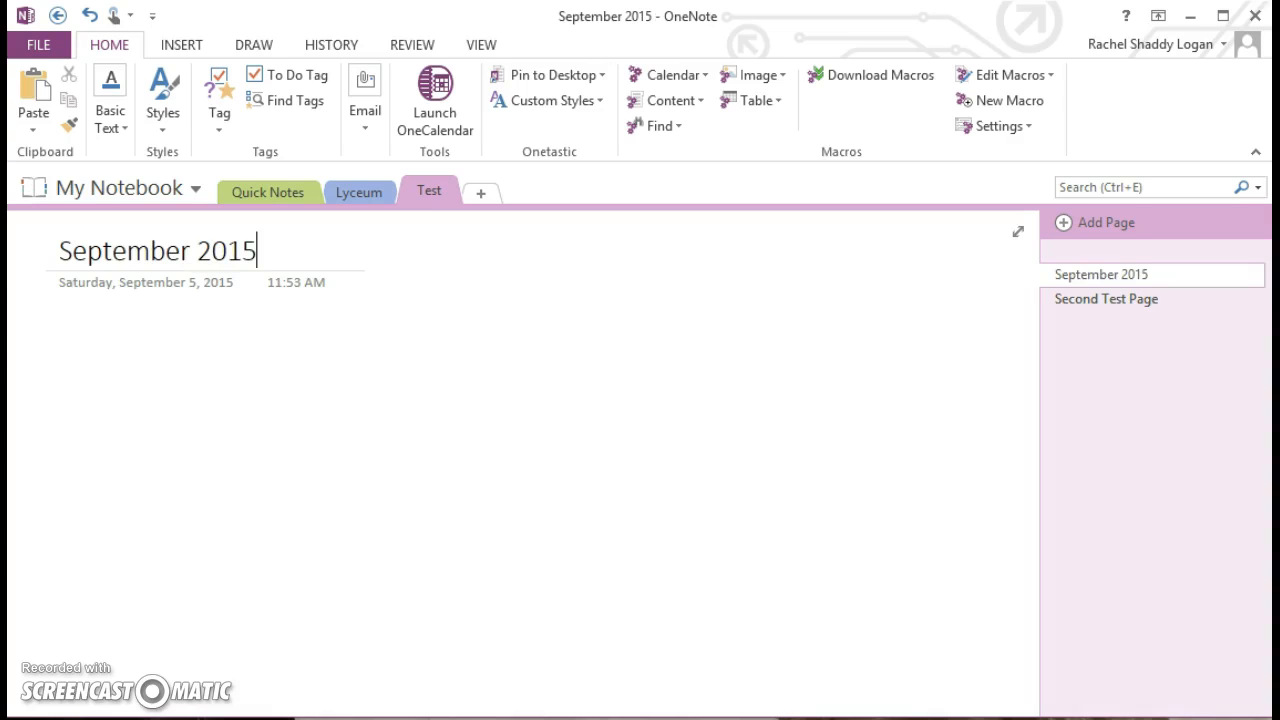
{"action": "left_click", "coordinate": [127, 287]}
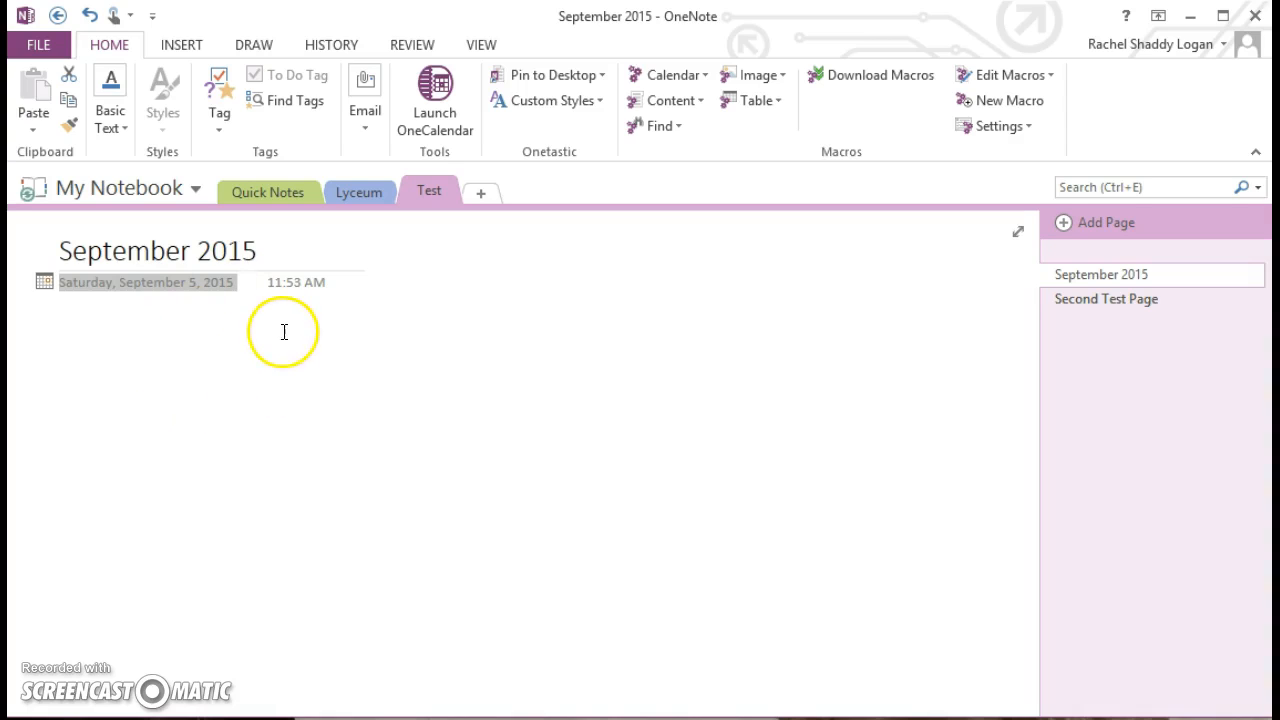
{"action": "key", "text": "Delete"}
{"action": "key", "text": "Delete"}
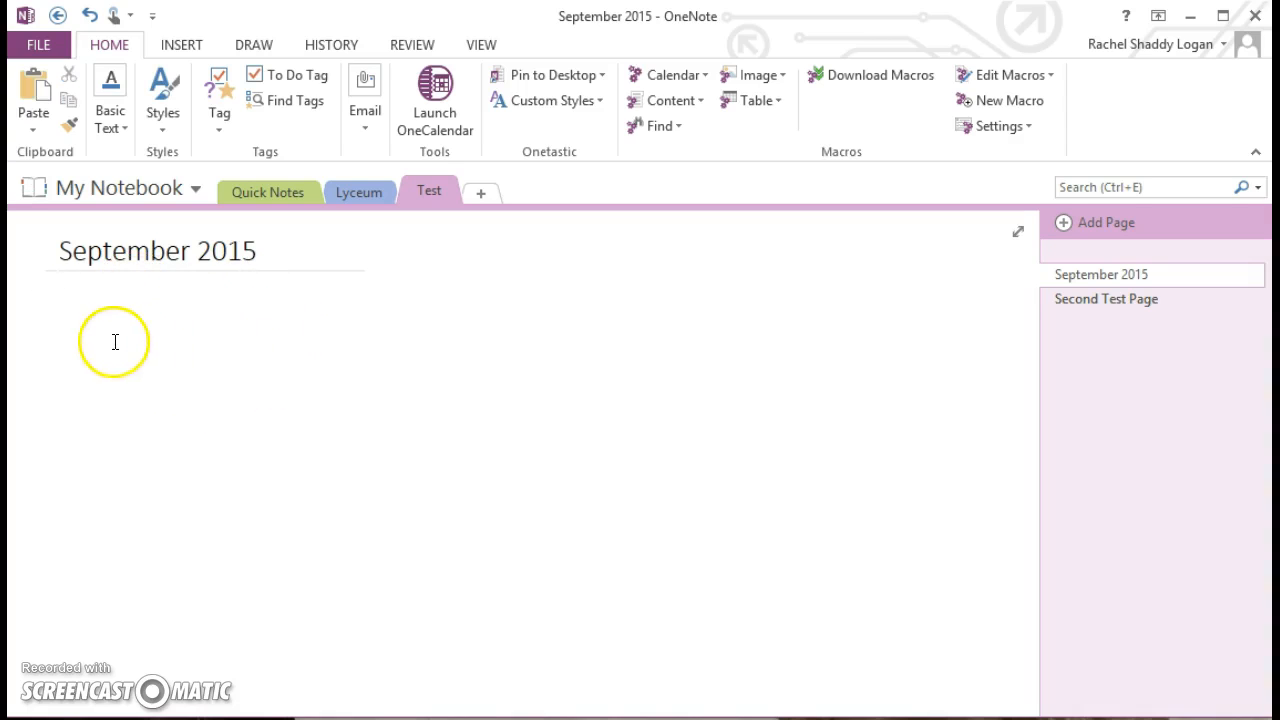
{"action": "left_click", "coordinate": [61, 312]}
{"action": "left_click", "coordinate": [724, 402]}
{"action": "type", "text": "dsjakl"}
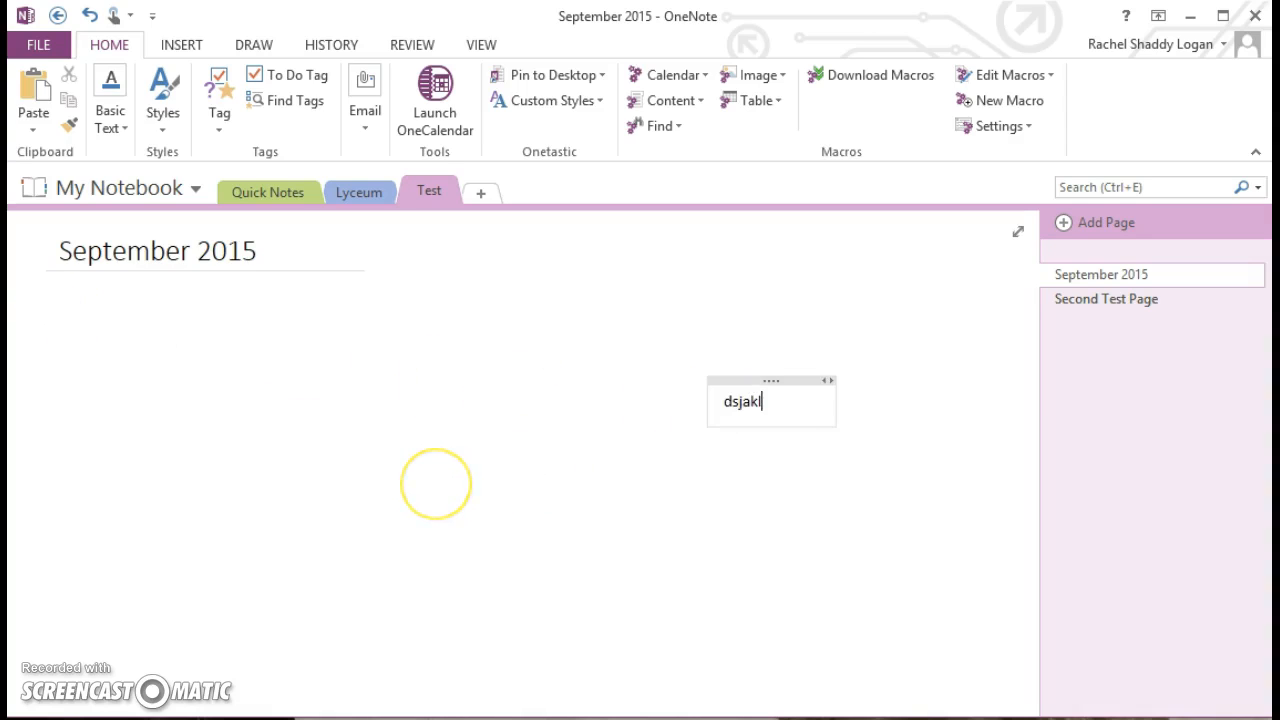
{"action": "left_click", "coordinate": [569, 569]}
{"action": "left_click", "coordinate": [743, 402]}
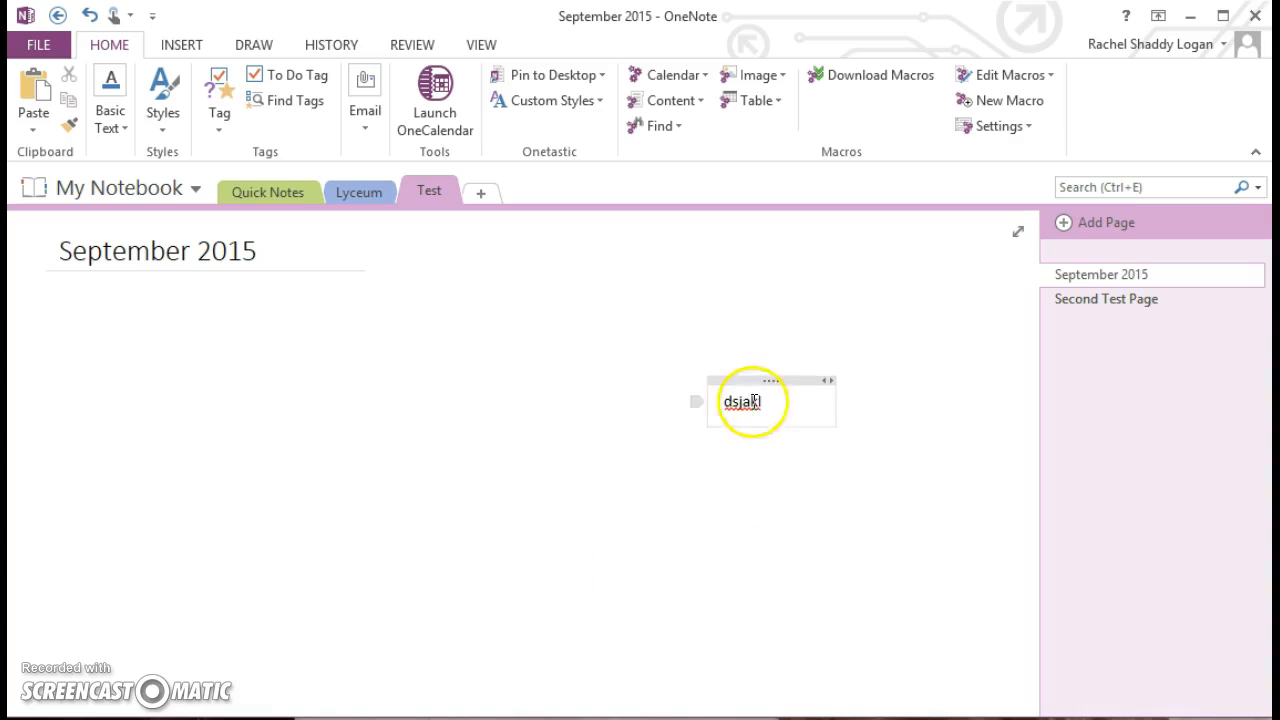
{"action": "left_click_drag", "start_coordinate": [786, 380], "coordinate": [574, 326]}
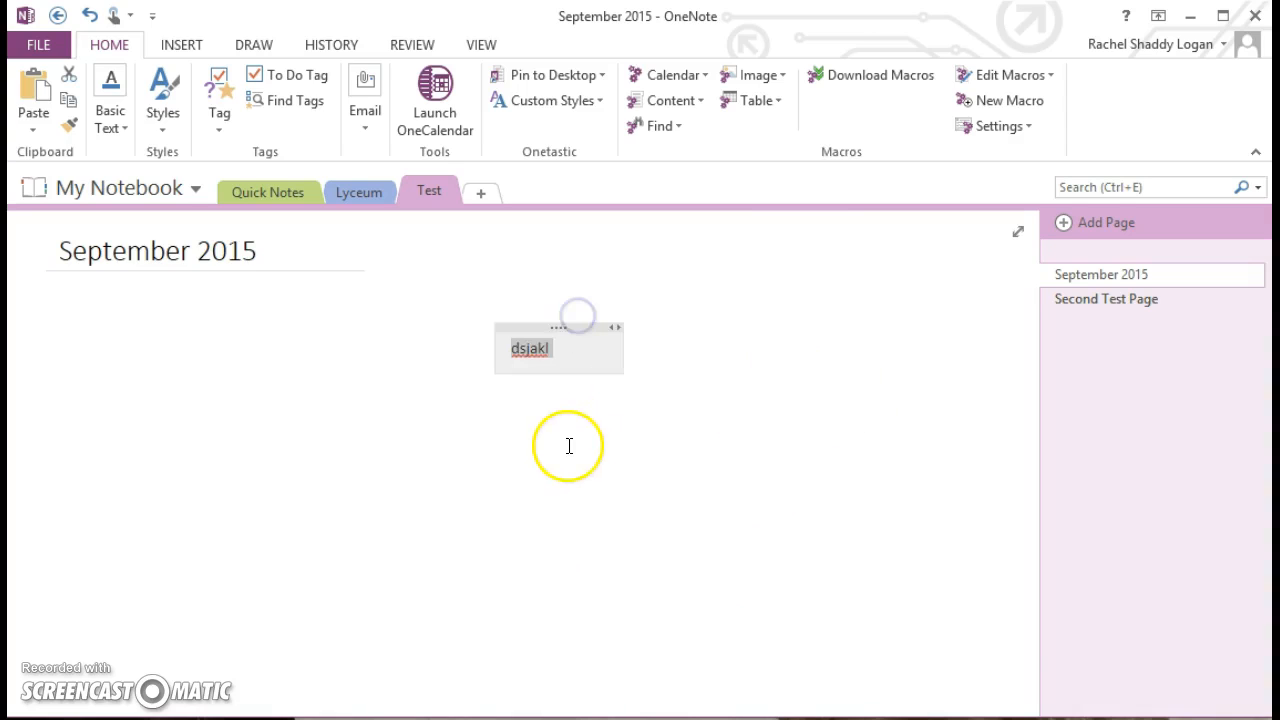
{"action": "key", "text": "Delete"}
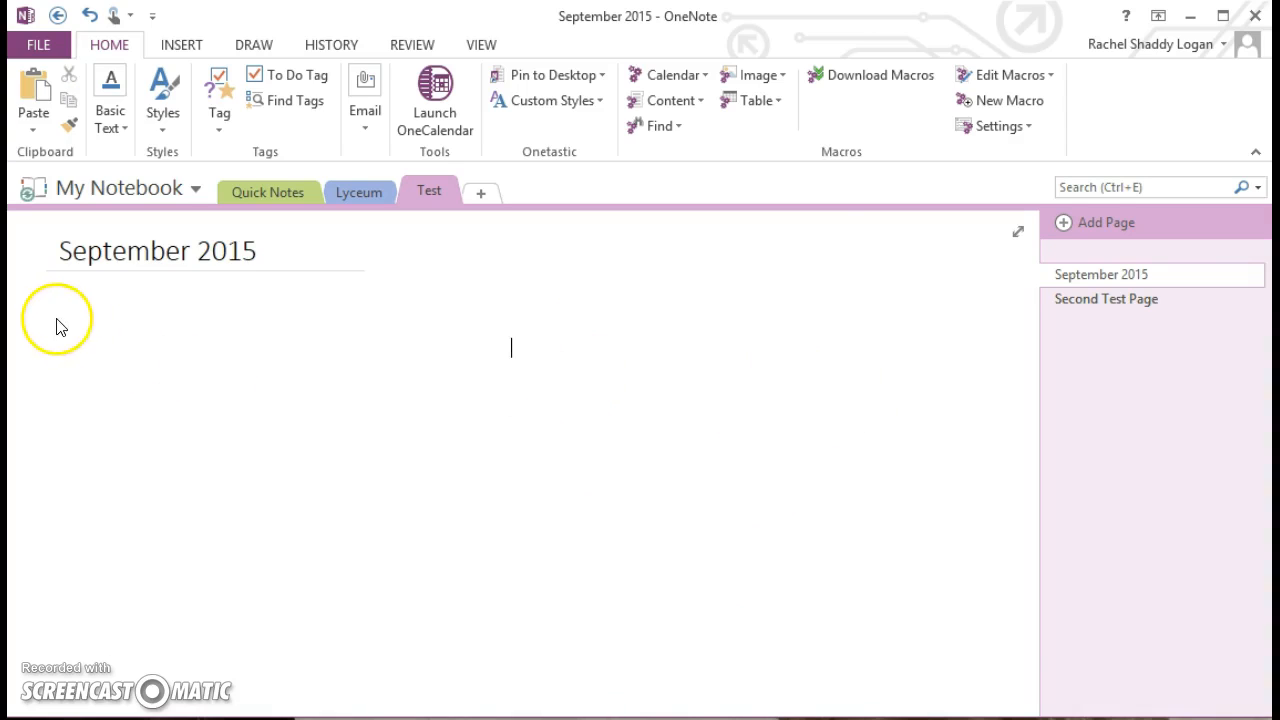
{"action": "left_click", "coordinate": [59, 320]}
- Insert a Onetastic monthly calendar for September 2015 in Large format
{"action": "left_click", "coordinate": [688, 76]}
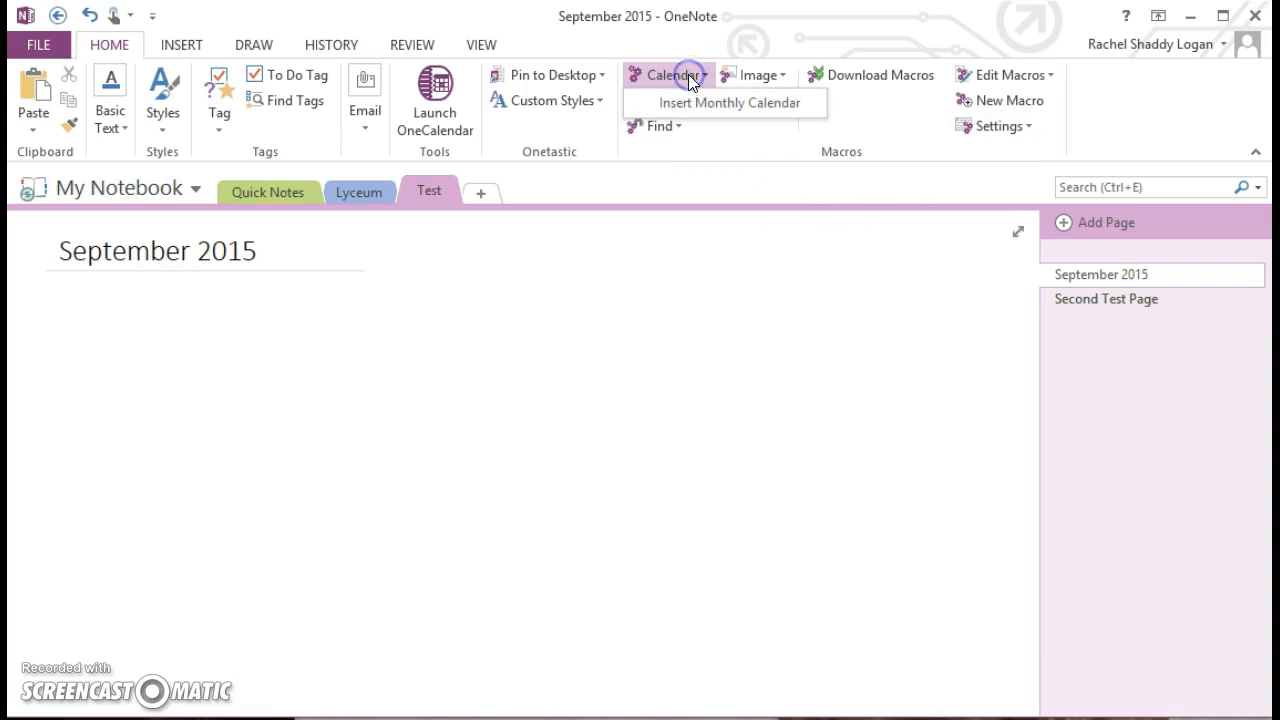
{"action": "left_click", "coordinate": [690, 105]}
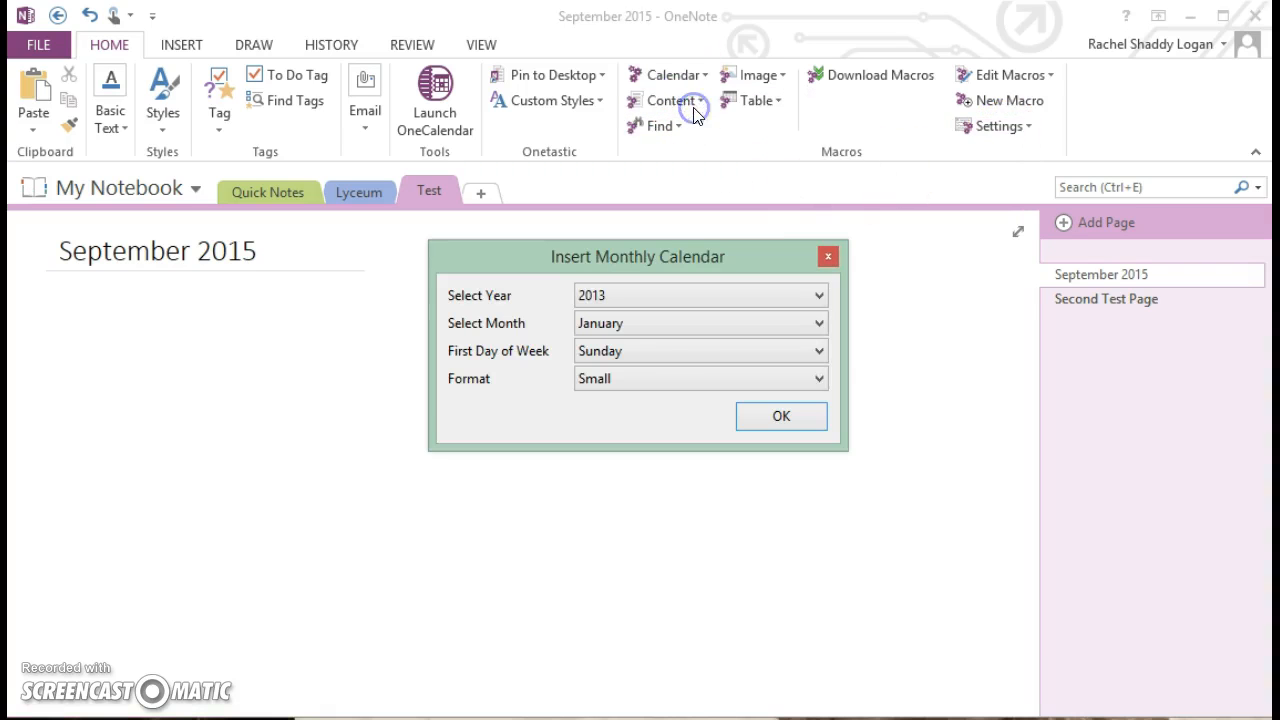
{"action": "left_click", "coordinate": [643, 295]}
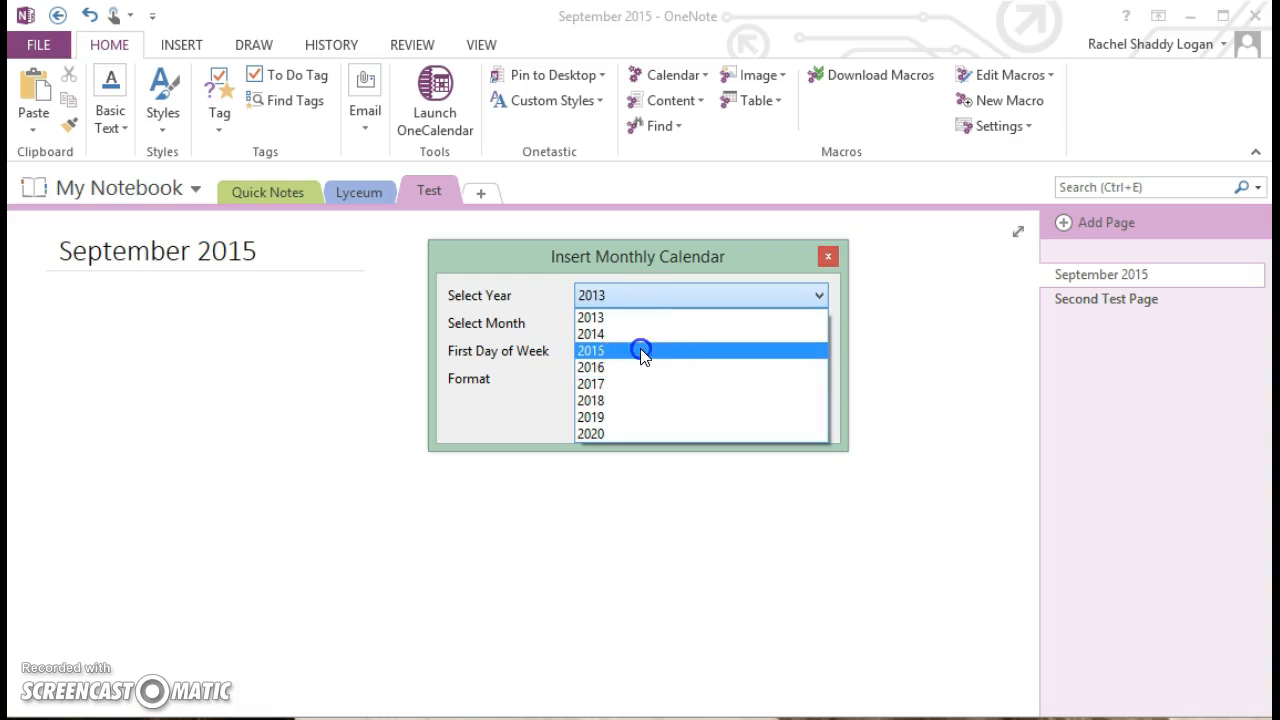
{"action": "left_click", "coordinate": [643, 349]}
{"action": "left_click", "coordinate": [643, 324]}
{"action": "left_click", "coordinate": [671, 484]}
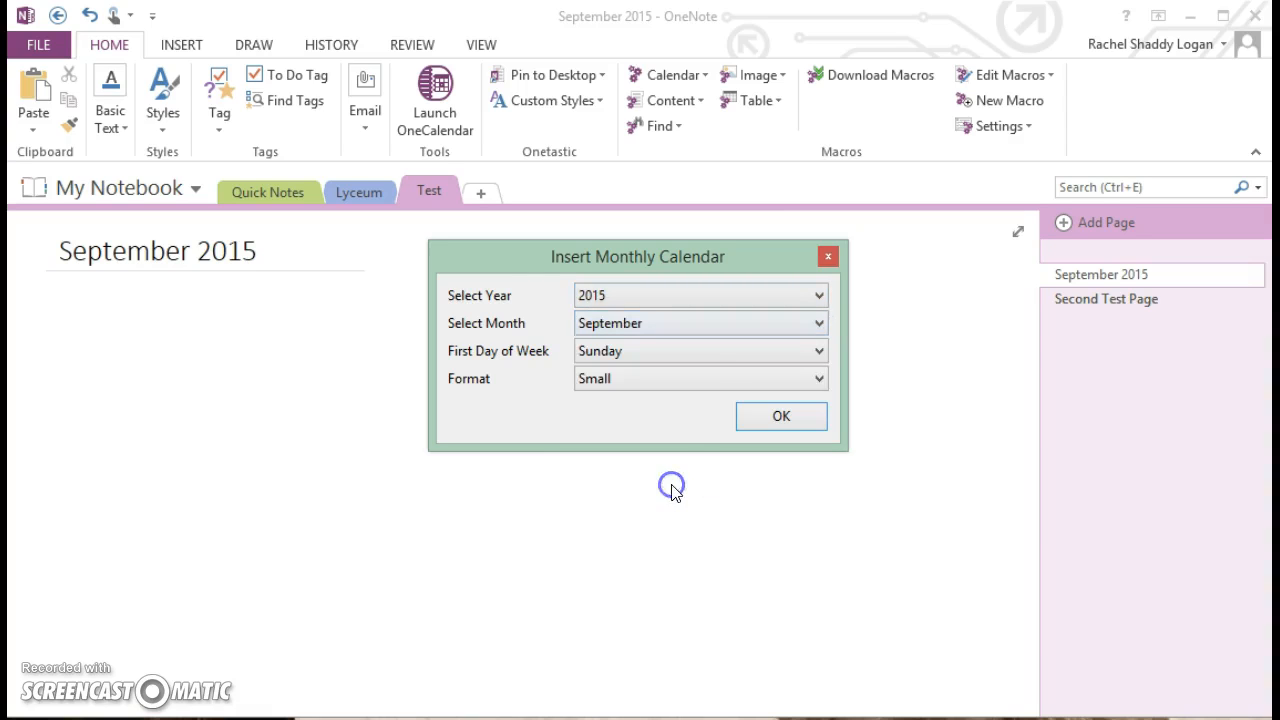
{"action": "left_click", "coordinate": [603, 380]}
{"action": "left_click", "coordinate": [628, 412]}
{"action": "left_click", "coordinate": [777, 420]}
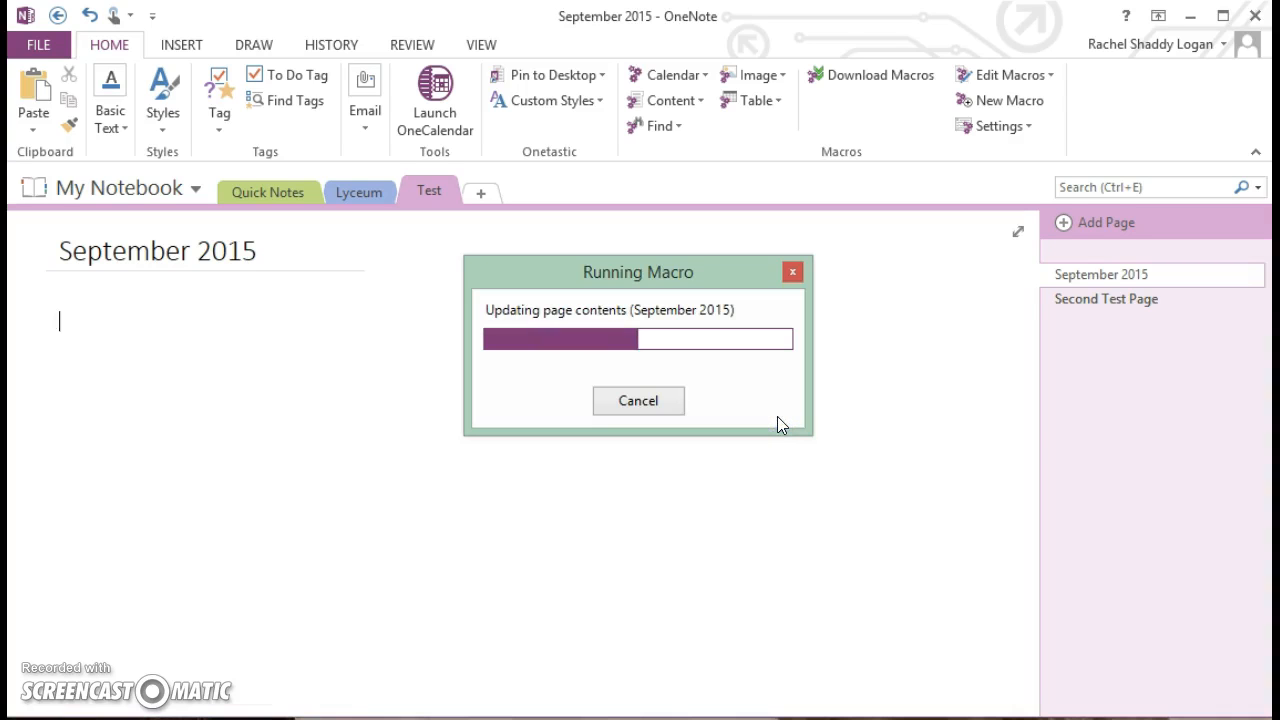
- Select the calendar heading 'September 2015' and begin typing the student's name over it
{"action": "scroll", "coordinate": [523, 426], "scroll_direction": "down", "scroll_amount": 3}
{"action": "scroll", "coordinate": [524, 428], "scroll_direction": "up", "scroll_amount": 2}
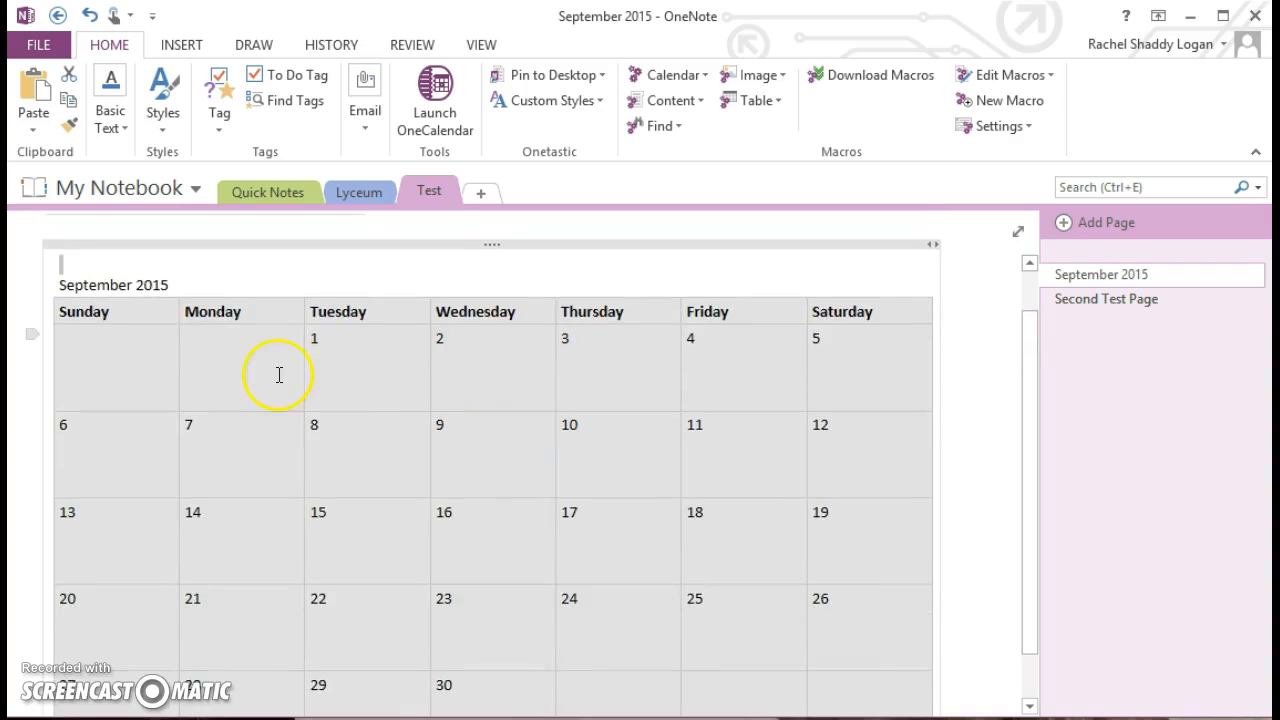
{"action": "scroll", "coordinate": [180, 297], "scroll_direction": "up", "scroll_amount": 1}
{"action": "left_click", "coordinate": [172, 341]}
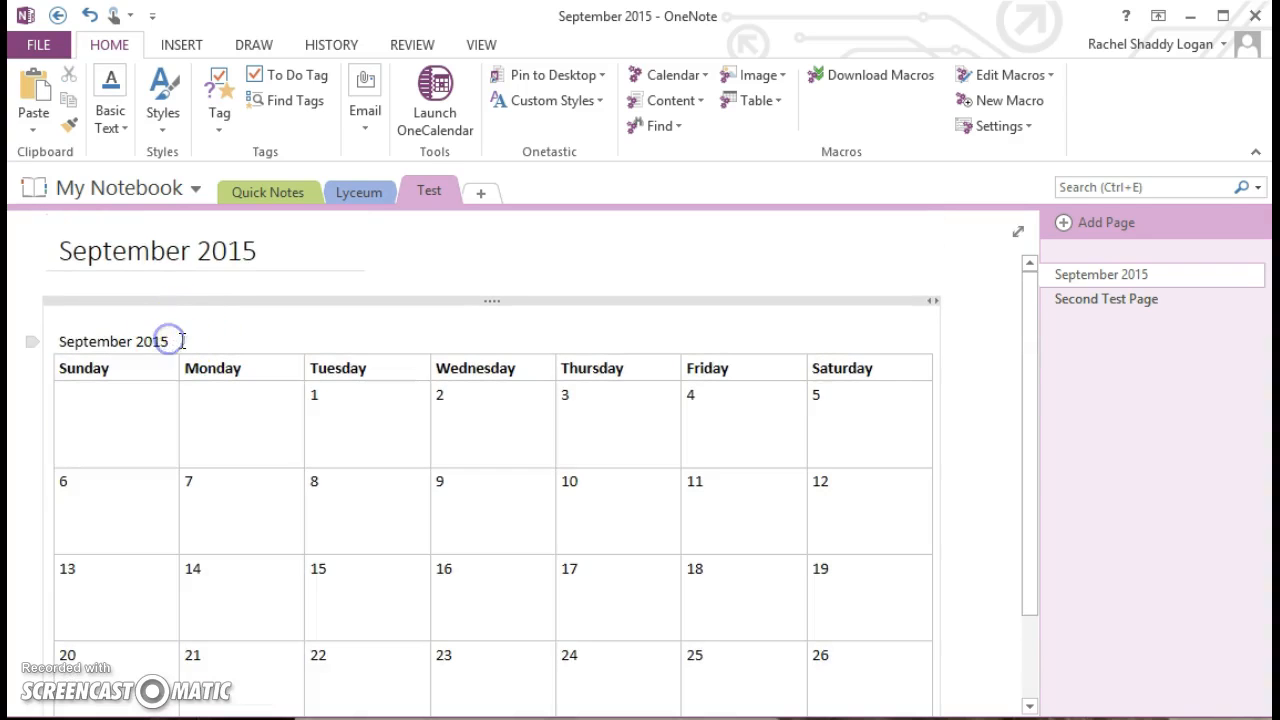
{"action": "left_click_drag", "start_coordinate": [172, 341], "coordinate": [68, 340]}
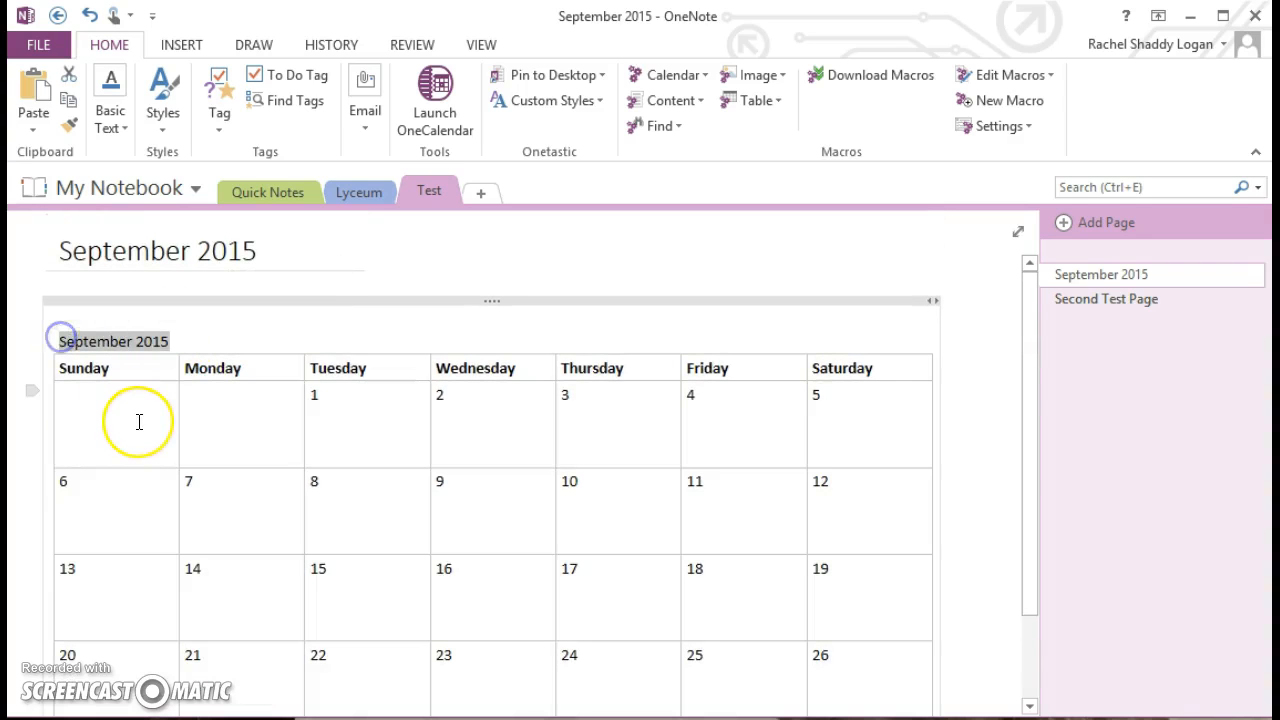
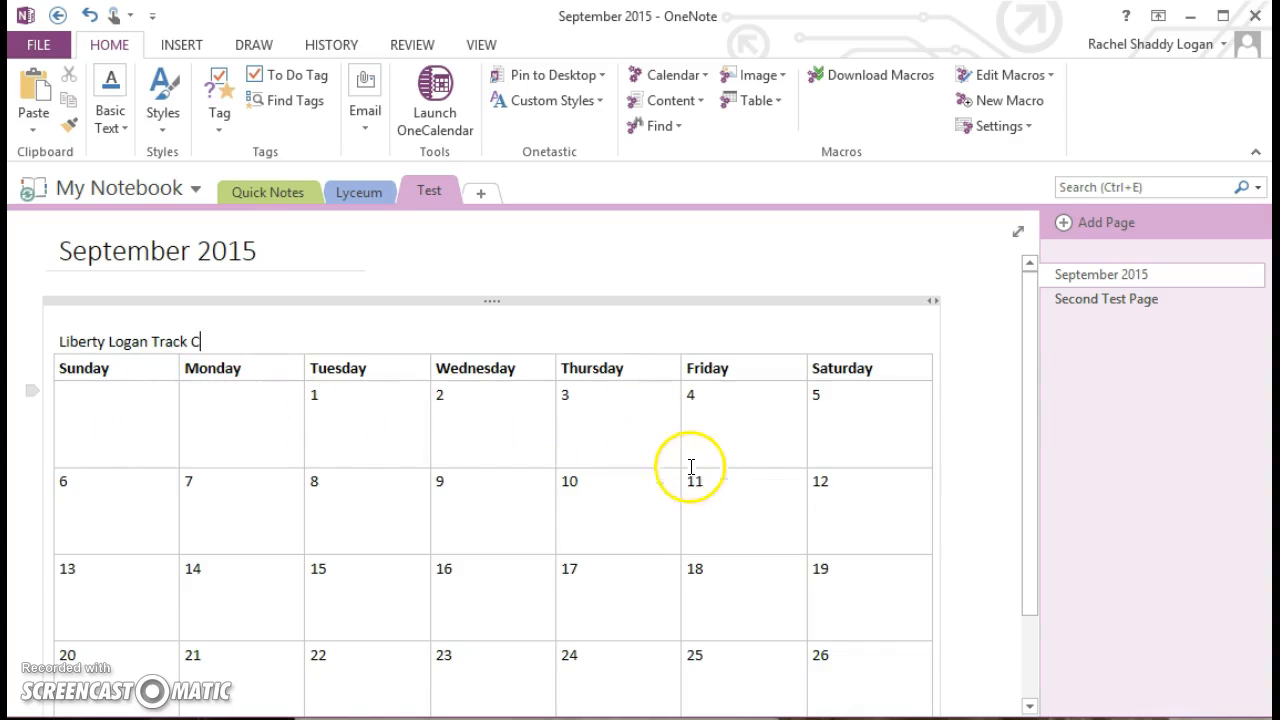
- Drag the calendar table up toward the page title
{"action": "scroll", "coordinate": [699, 512], "scroll_direction": "down", "scroll_amount": 2}
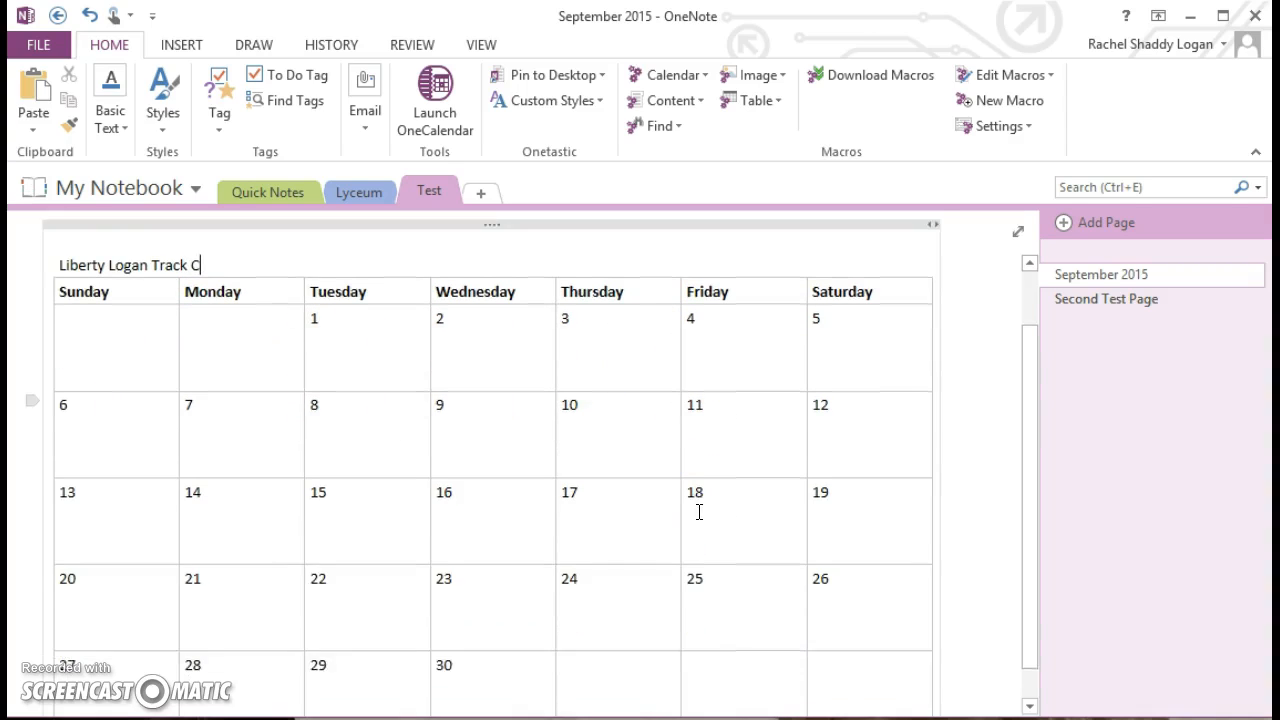
{"action": "scroll", "coordinate": [699, 512], "scroll_direction": "up", "scroll_amount": 2}
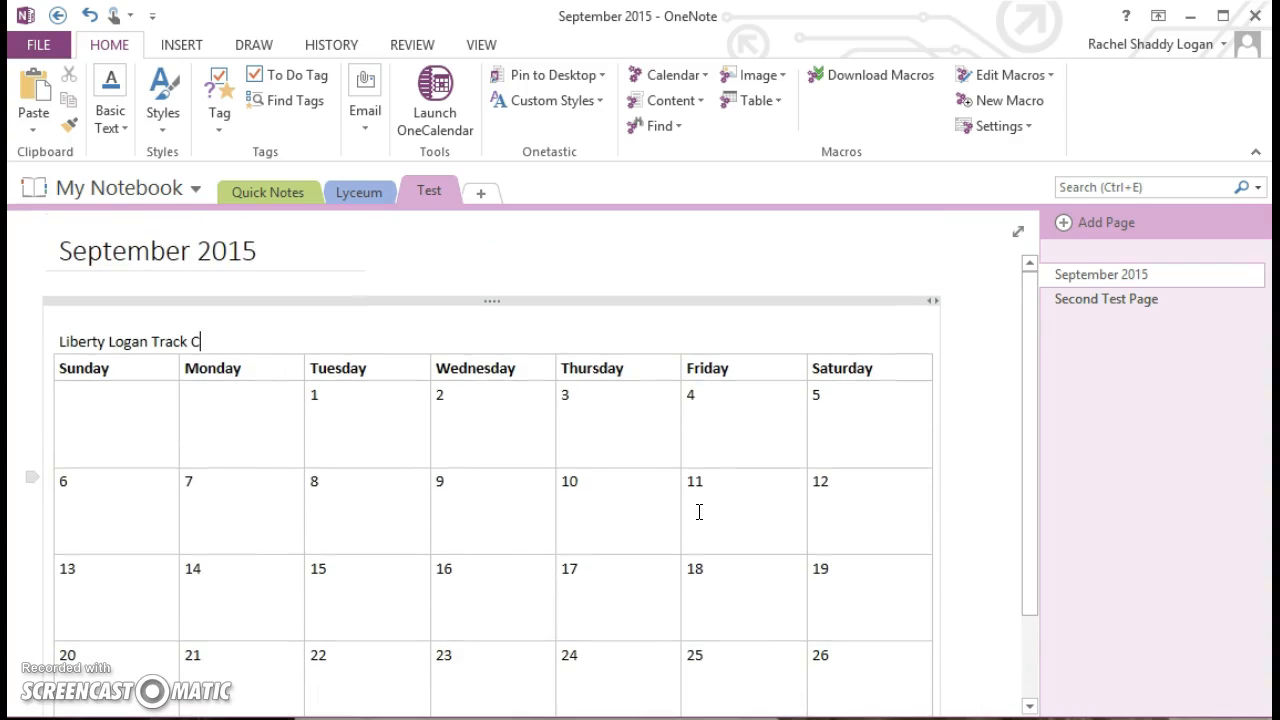
{"action": "scroll", "coordinate": [699, 512], "scroll_direction": "down", "scroll_amount": 2}
{"action": "scroll", "coordinate": [699, 512], "scroll_direction": "up", "scroll_amount": 2}
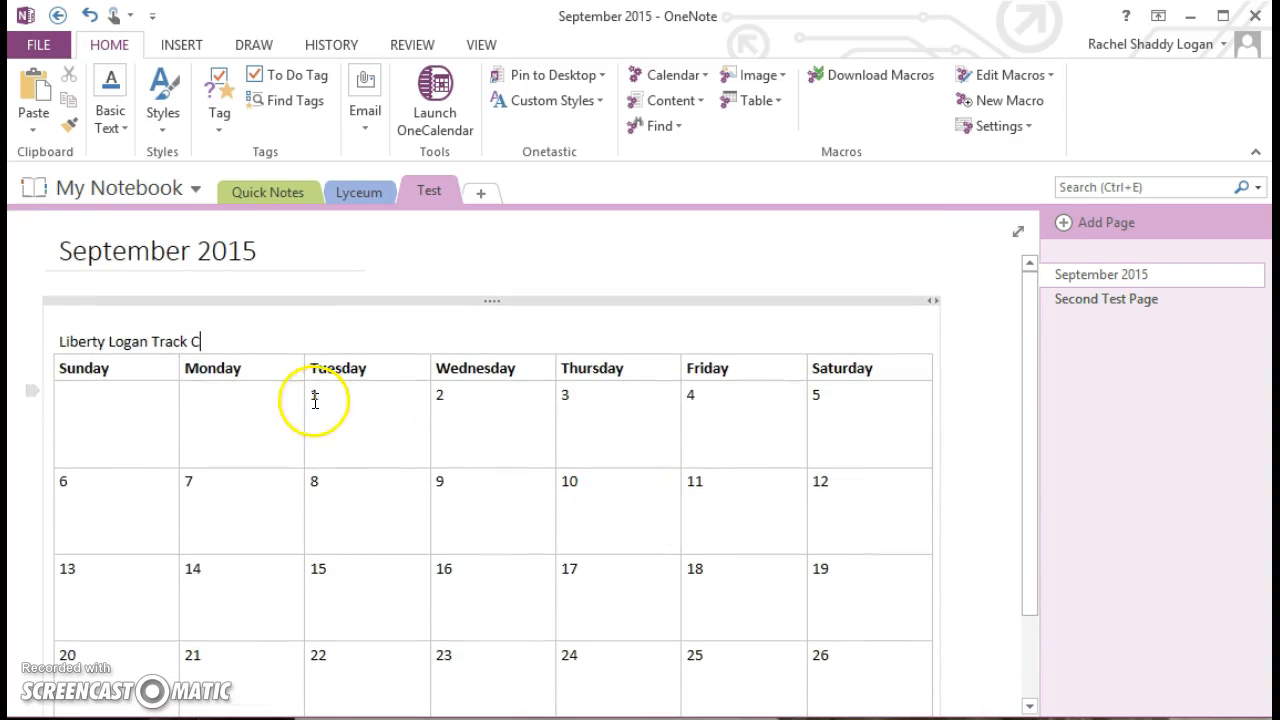
{"action": "left_click_drag", "start_coordinate": [270, 304], "coordinate": [274, 286]}
- Drop the table higher and list Addition and Subtraction on separate lines under day 1
{"action": "left_click", "coordinate": [785, 249]}
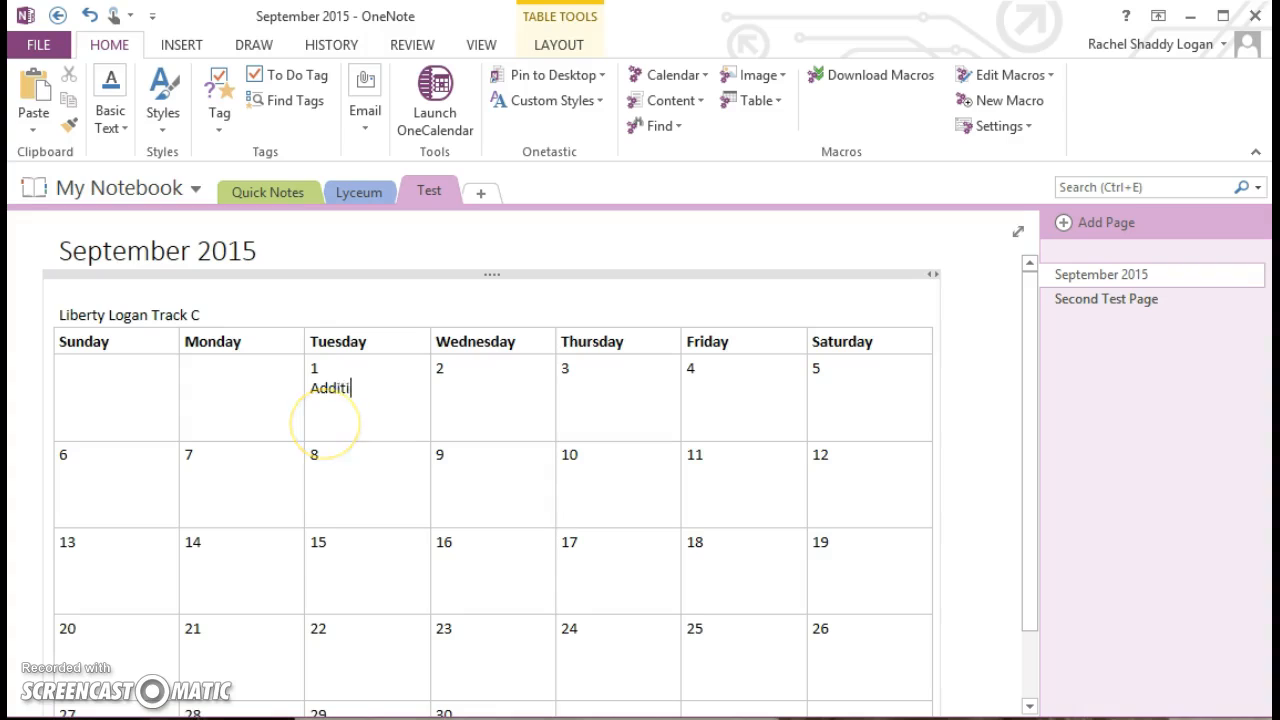
{"action": "key", "text": "Return"}
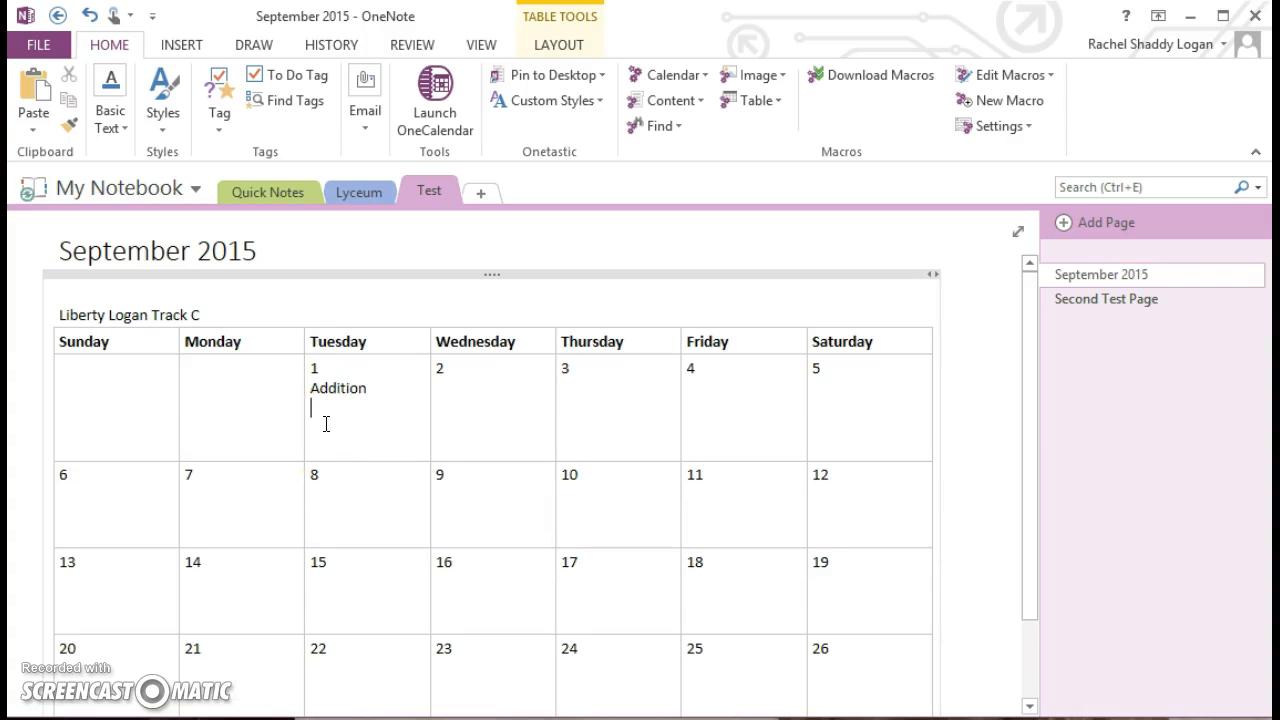
{"action": "key", "text": "BackSpace"}
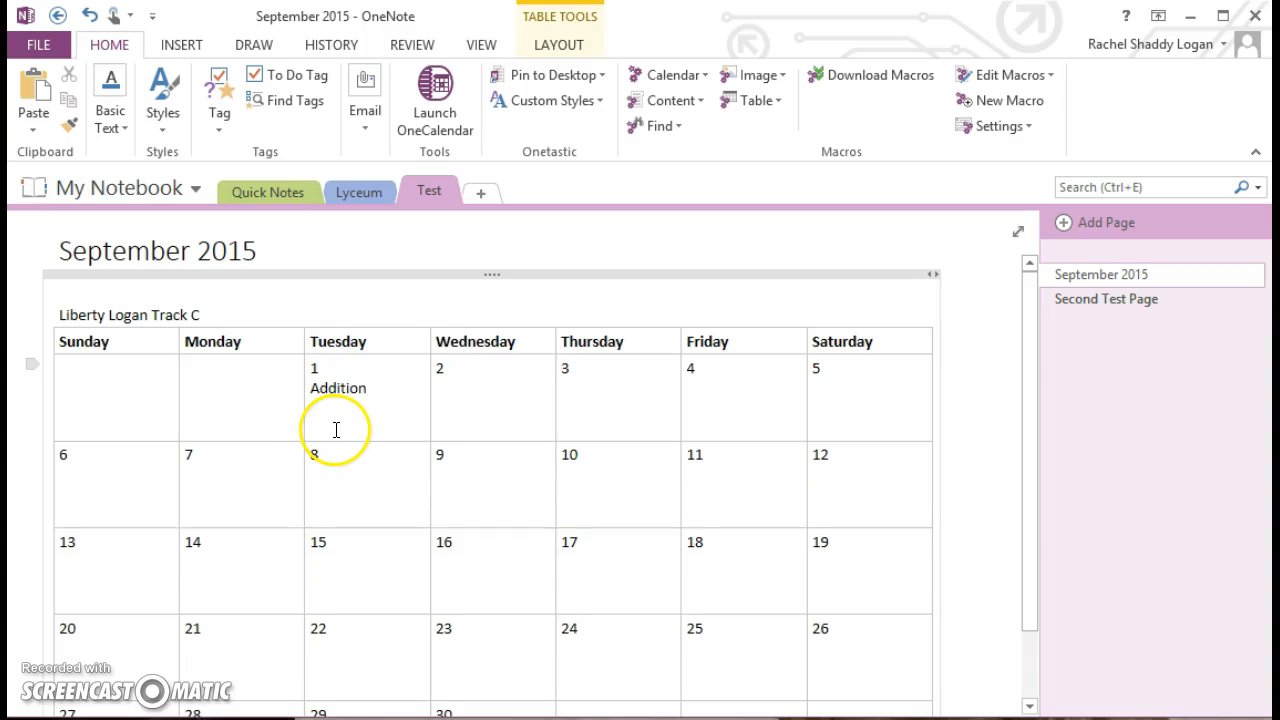
{"action": "left_click", "coordinate": [313, 409]}
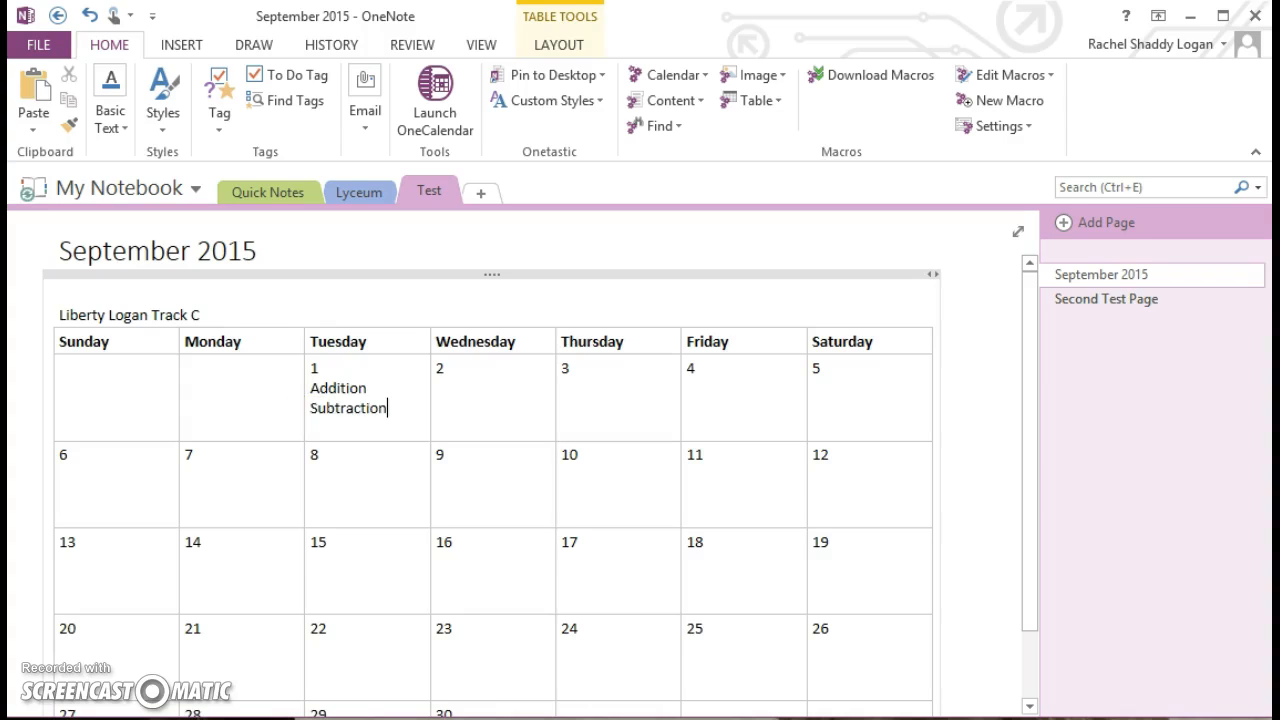
{"action": "left_click", "coordinate": [363, 446]}
{"action": "scroll", "coordinate": [380, 463], "scroll_direction": "down", "scroll_amount": 2}
{"action": "scroll", "coordinate": [380, 463], "scroll_direction": "up", "scroll_amount": 2}
{"action": "scroll", "coordinate": [380, 463], "scroll_direction": "down", "scroll_amount": 2}
{"action": "scroll", "coordinate": [380, 463], "scroll_direction": "up", "scroll_amount": 2}
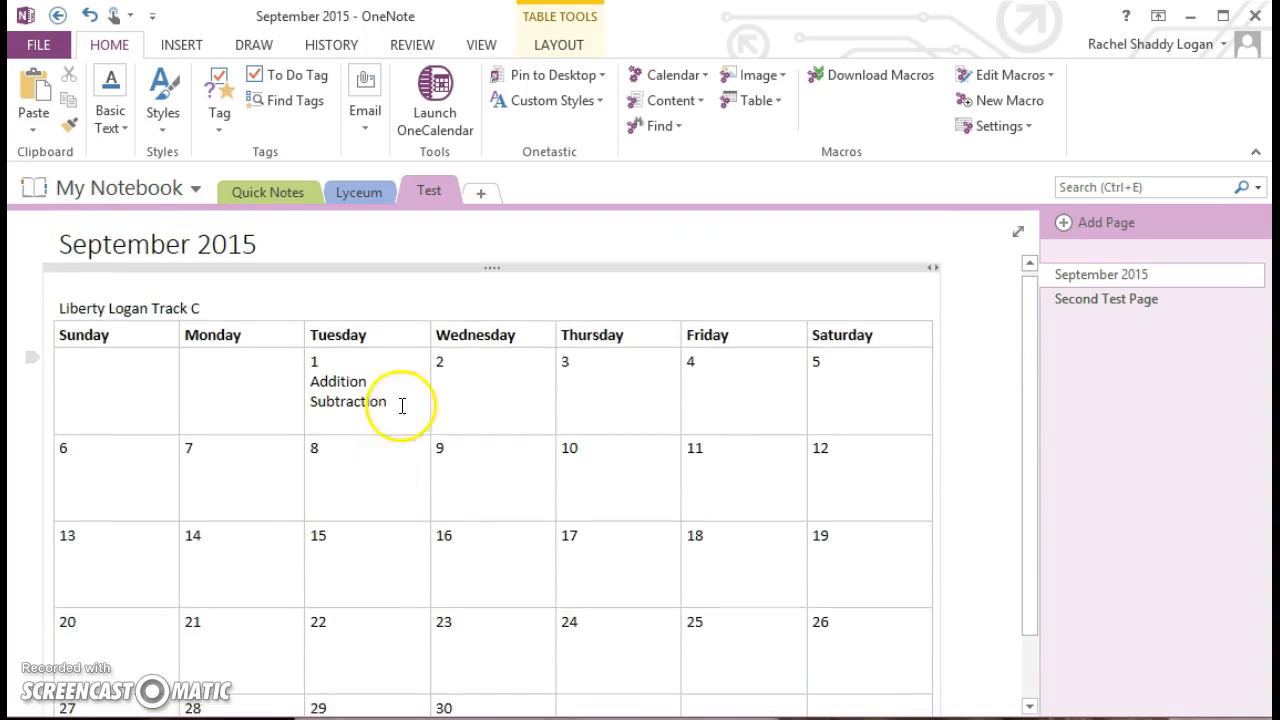
{"action": "left_click", "coordinate": [71, 188]}
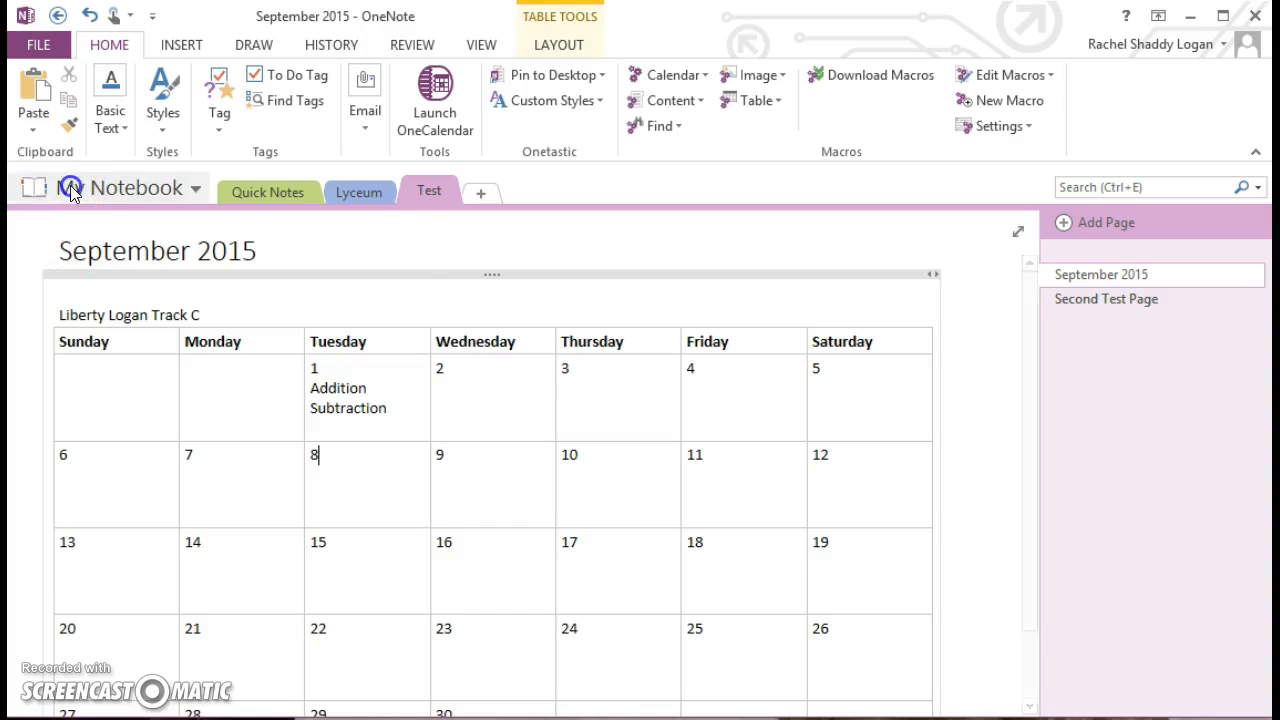
{"action": "left_click", "coordinate": [94, 378]}
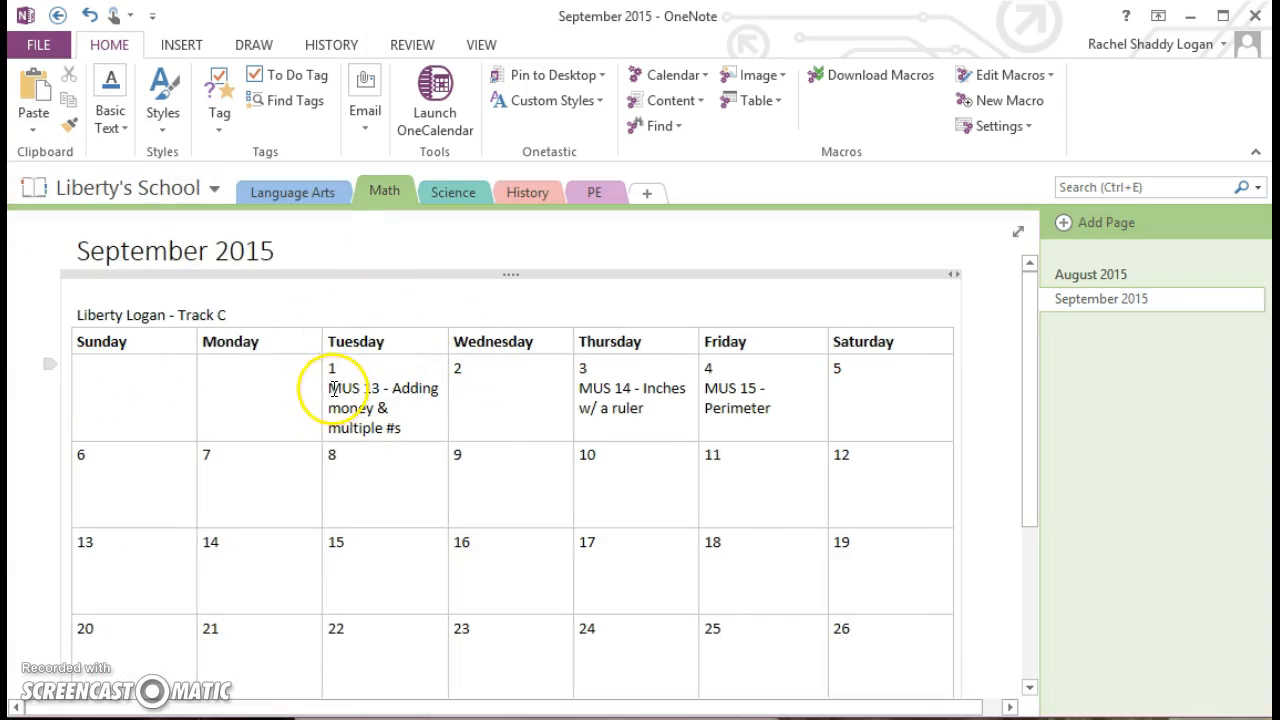
{"action": "scroll", "coordinate": [371, 480], "scroll_direction": "down", "scroll_amount": 3}
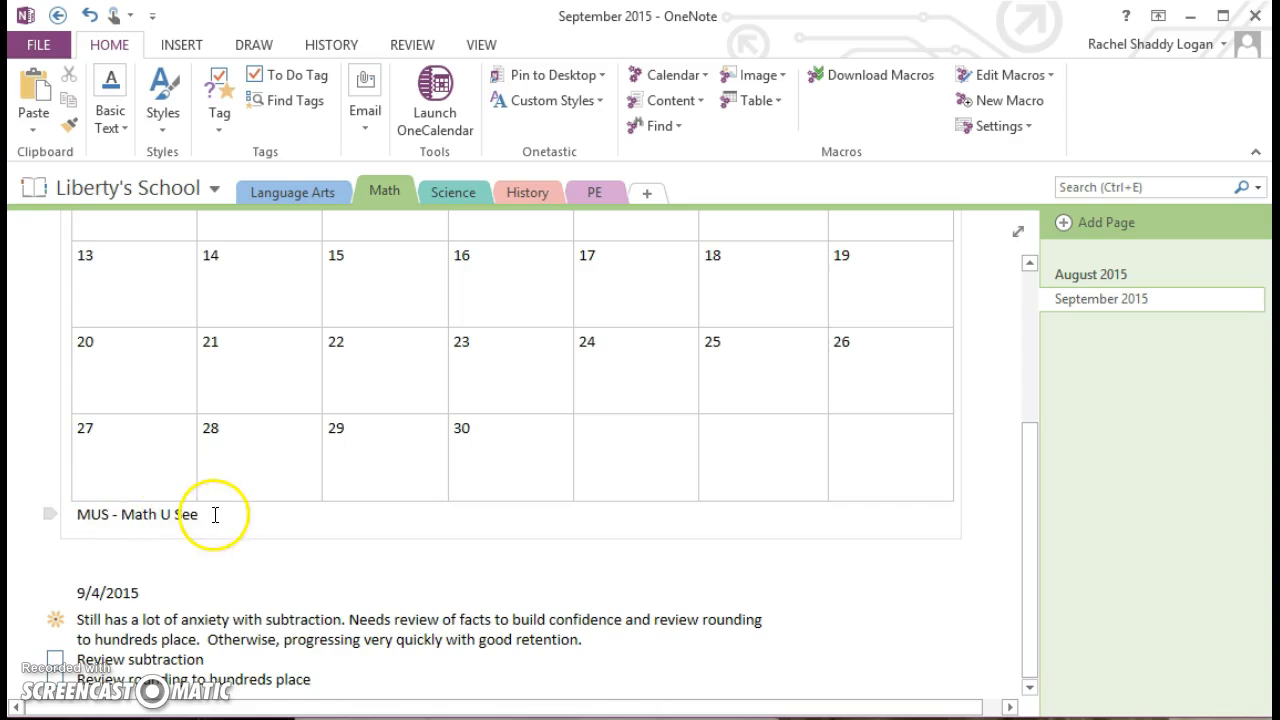
{"action": "scroll", "coordinate": [219, 515], "scroll_direction": "up", "scroll_amount": 1}
{"action": "scroll", "coordinate": [219, 515], "scroll_direction": "up", "scroll_amount": 4}
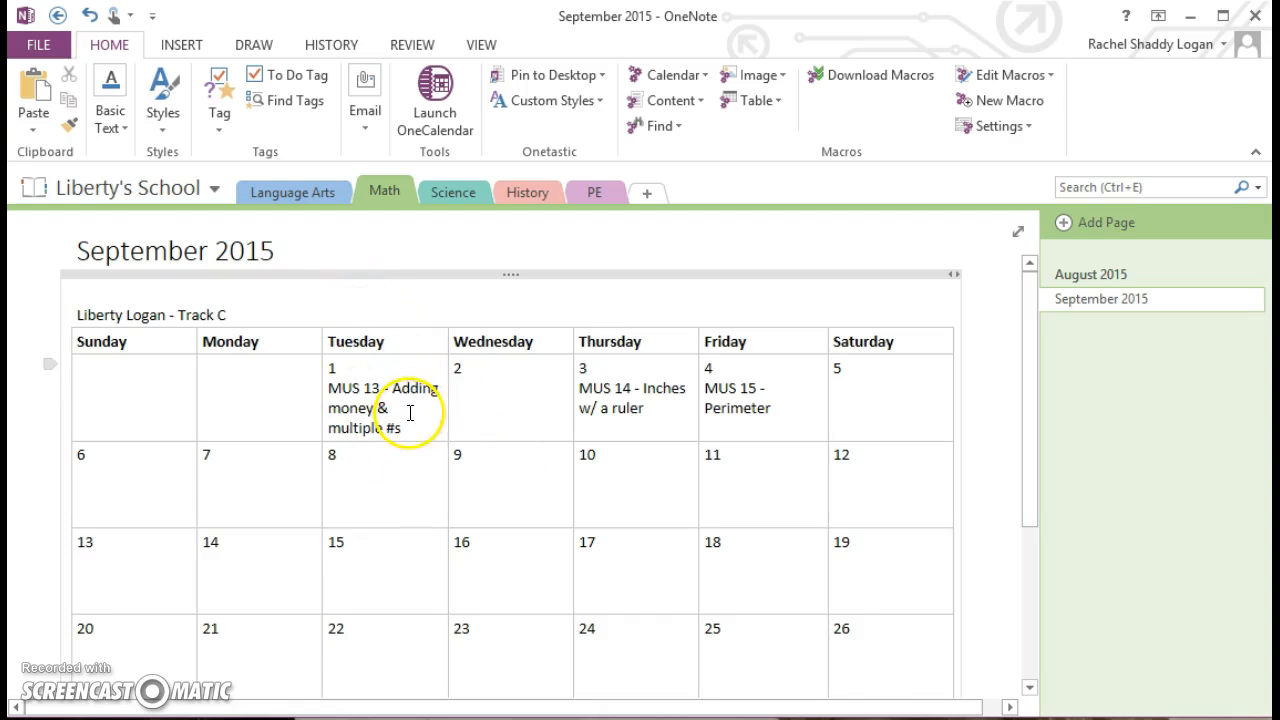
{"action": "left_click", "coordinate": [137, 189]}
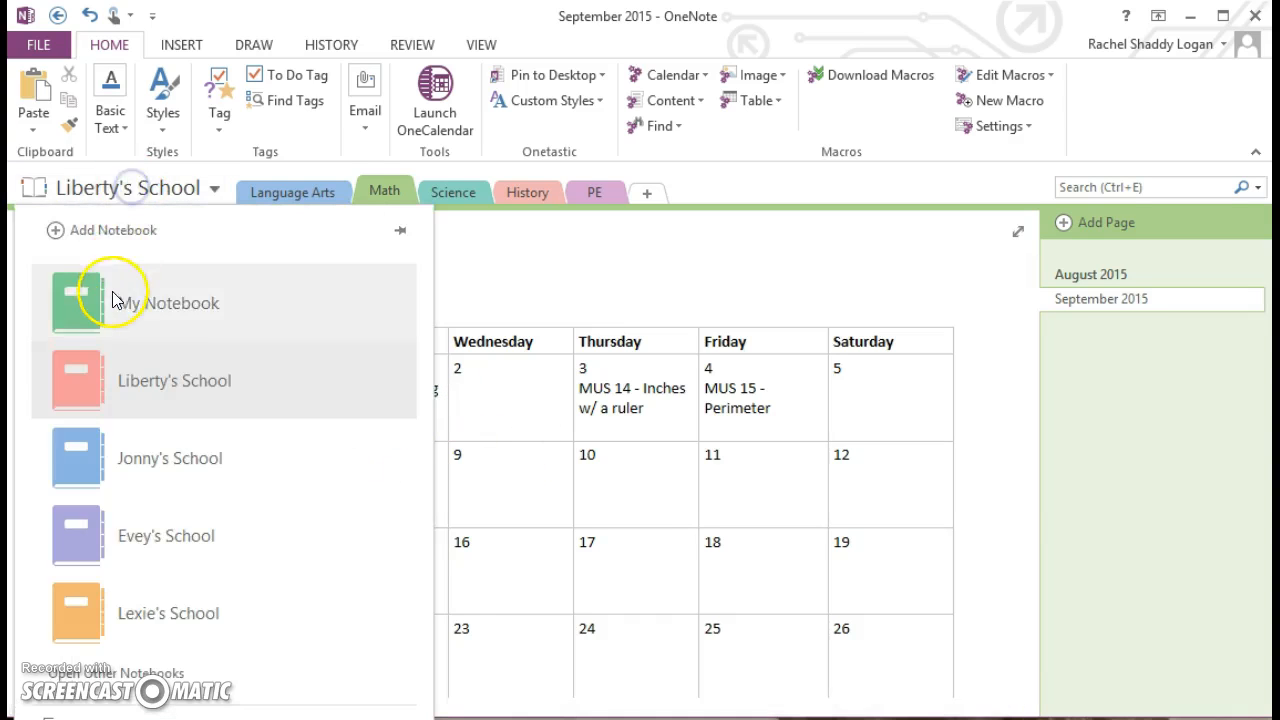
{"action": "left_click", "coordinate": [114, 295]}
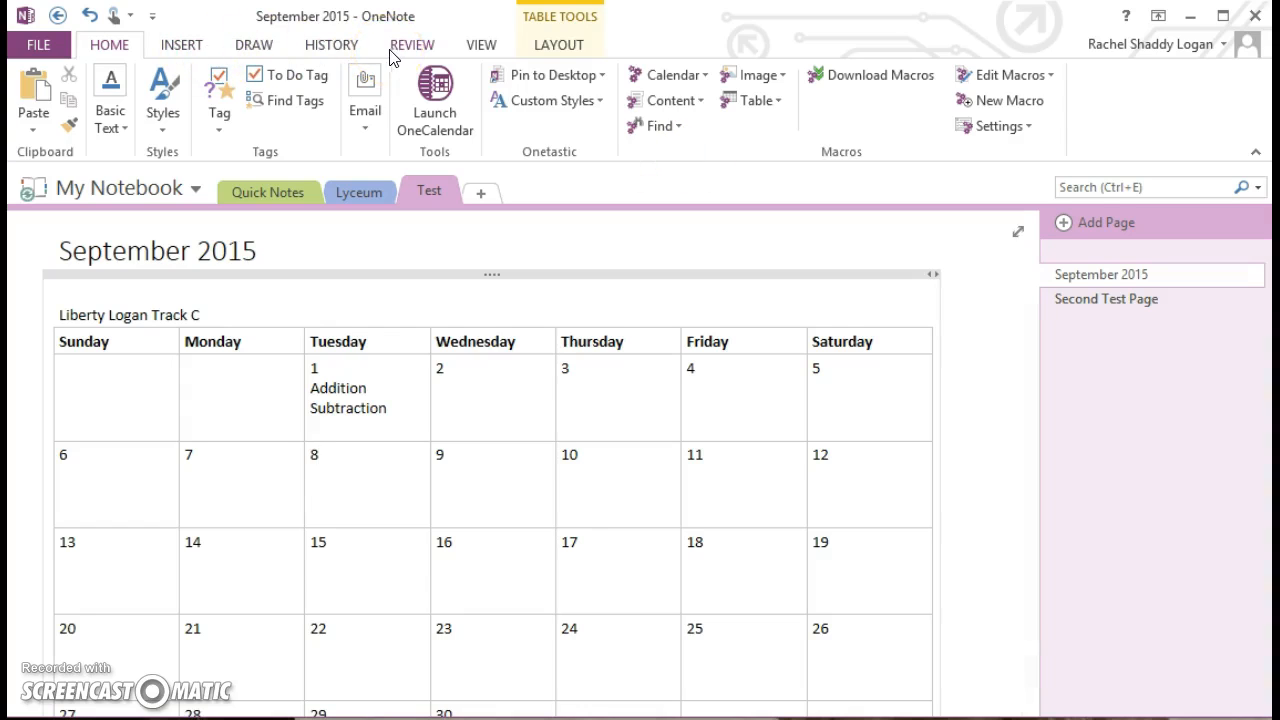
- Show the Table Tools Layout commands with the caret placed in the calendar table
{"action": "left_click", "coordinate": [551, 48]}
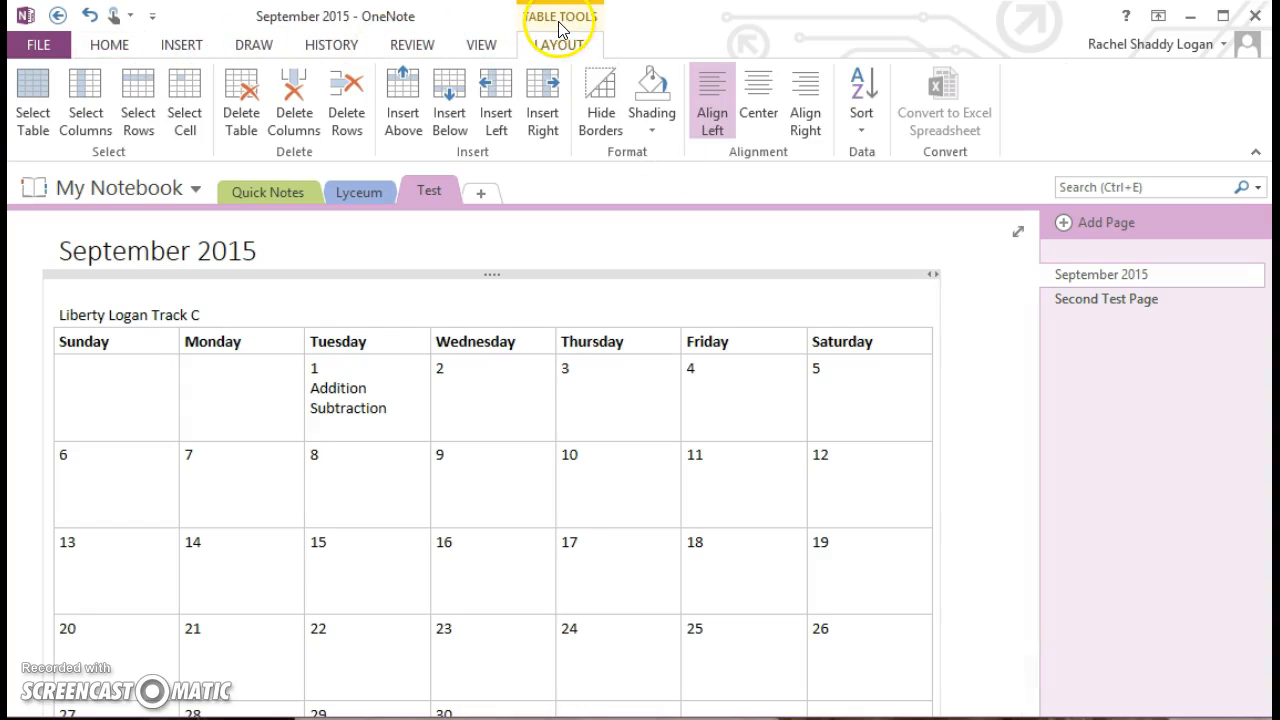
{"action": "left_click", "coordinate": [232, 393]}
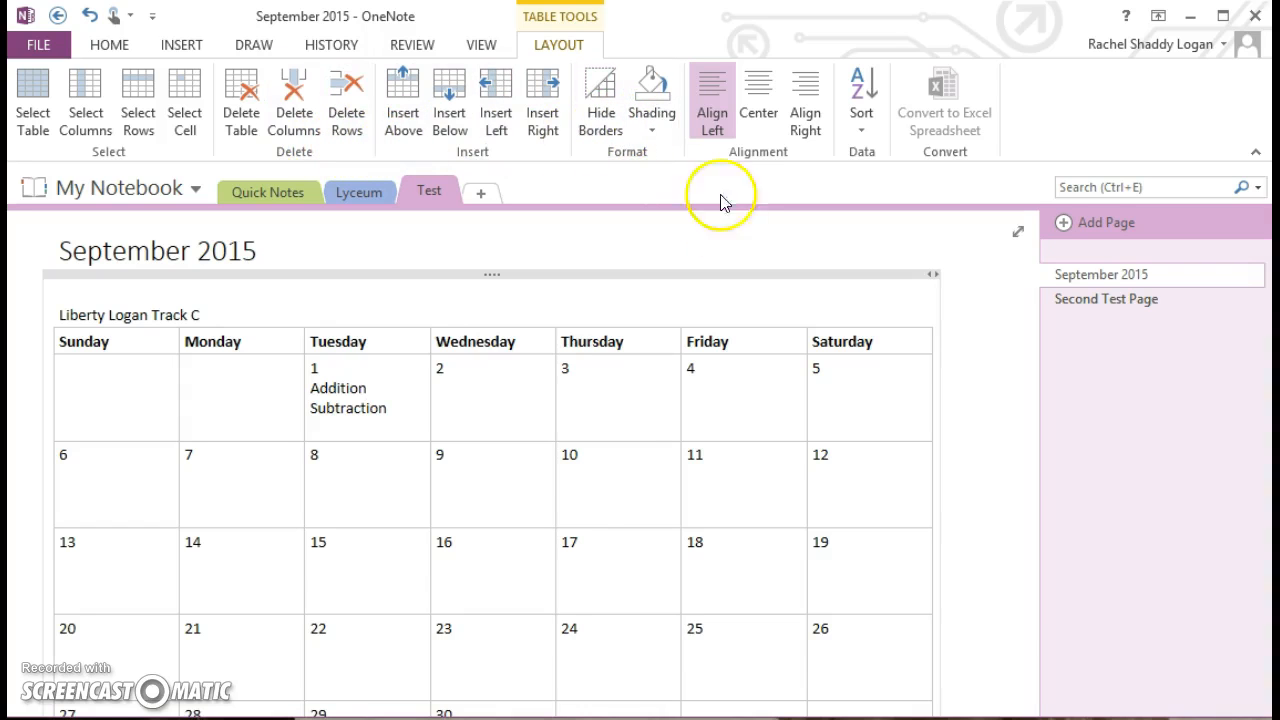
{"action": "scroll", "coordinate": [552, 486], "scroll_direction": "down", "scroll_amount": 1}
{"action": "scroll", "coordinate": [552, 486], "scroll_direction": "down", "scroll_amount": 1}
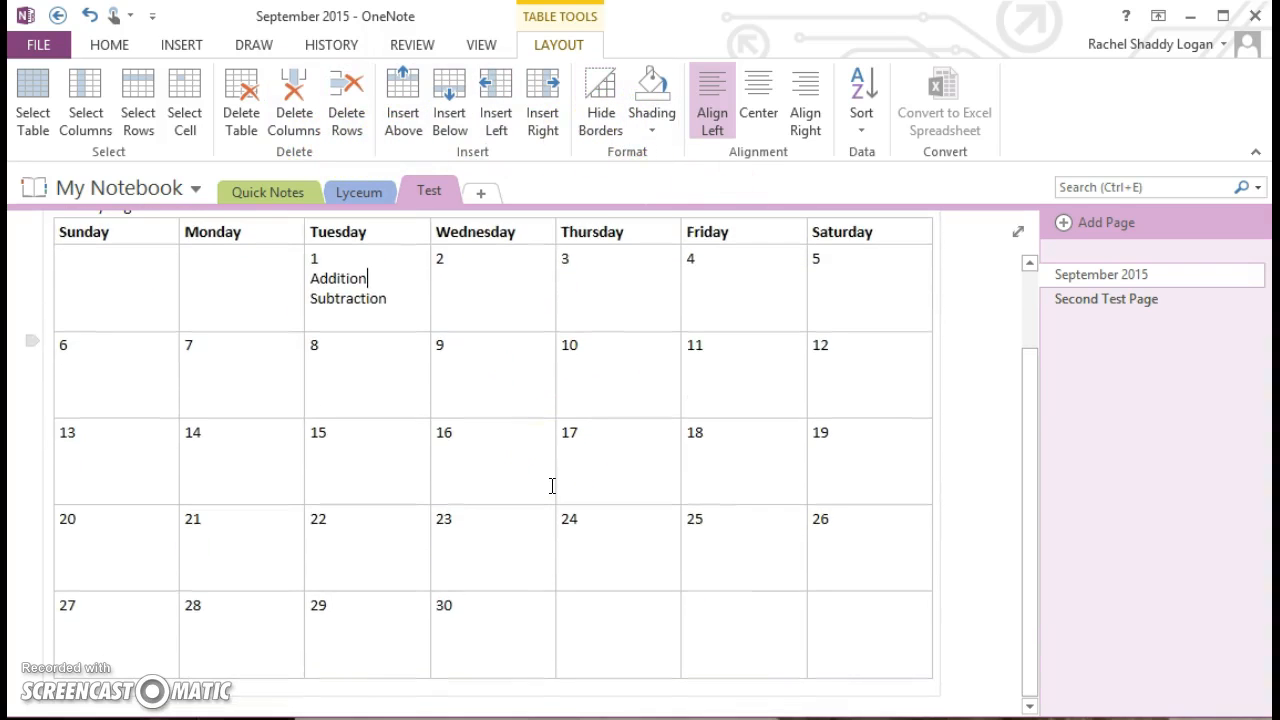
{"action": "scroll", "coordinate": [440, 460], "scroll_direction": "up", "scroll_amount": 1}
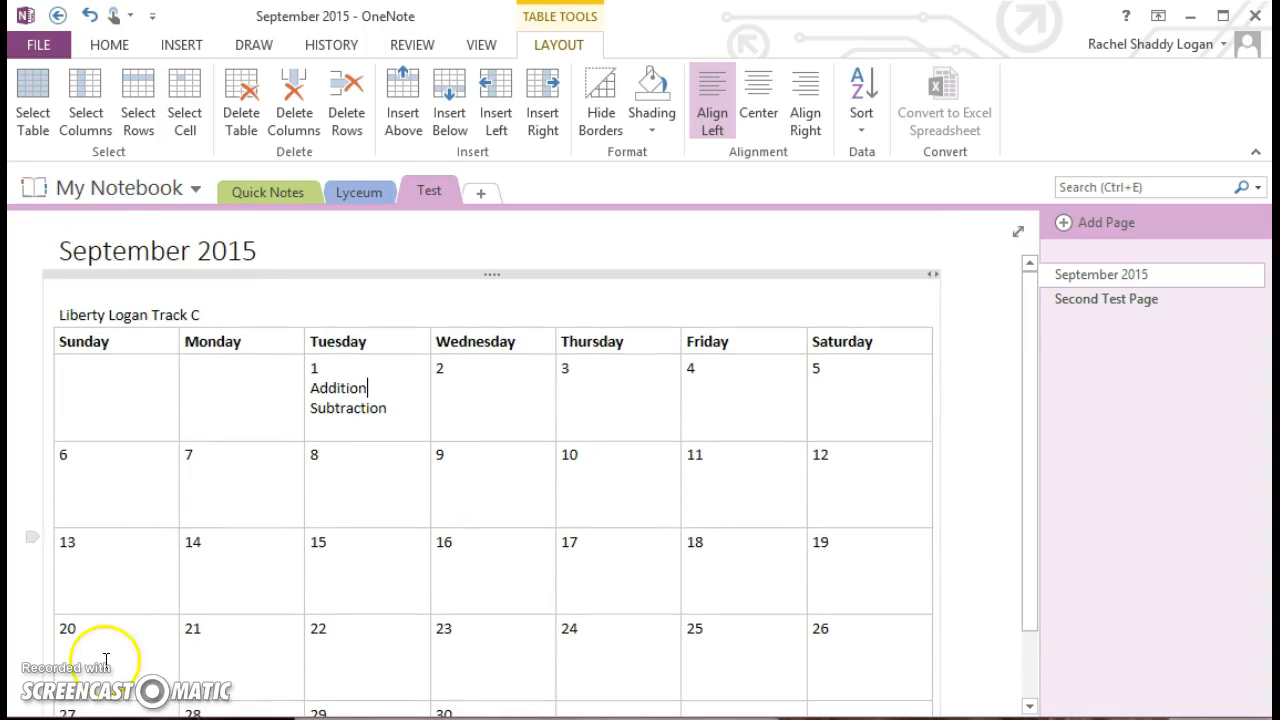